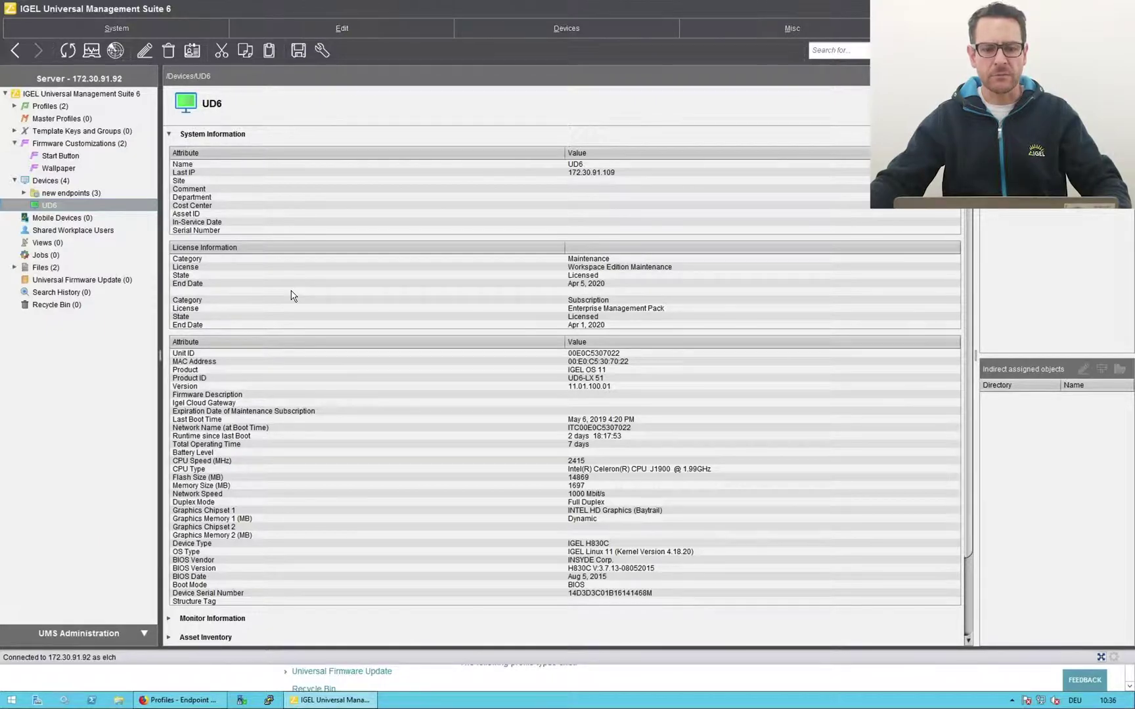
- Select the Profiles node to list the Firefox and localize West Coast profiles
click(41, 107)
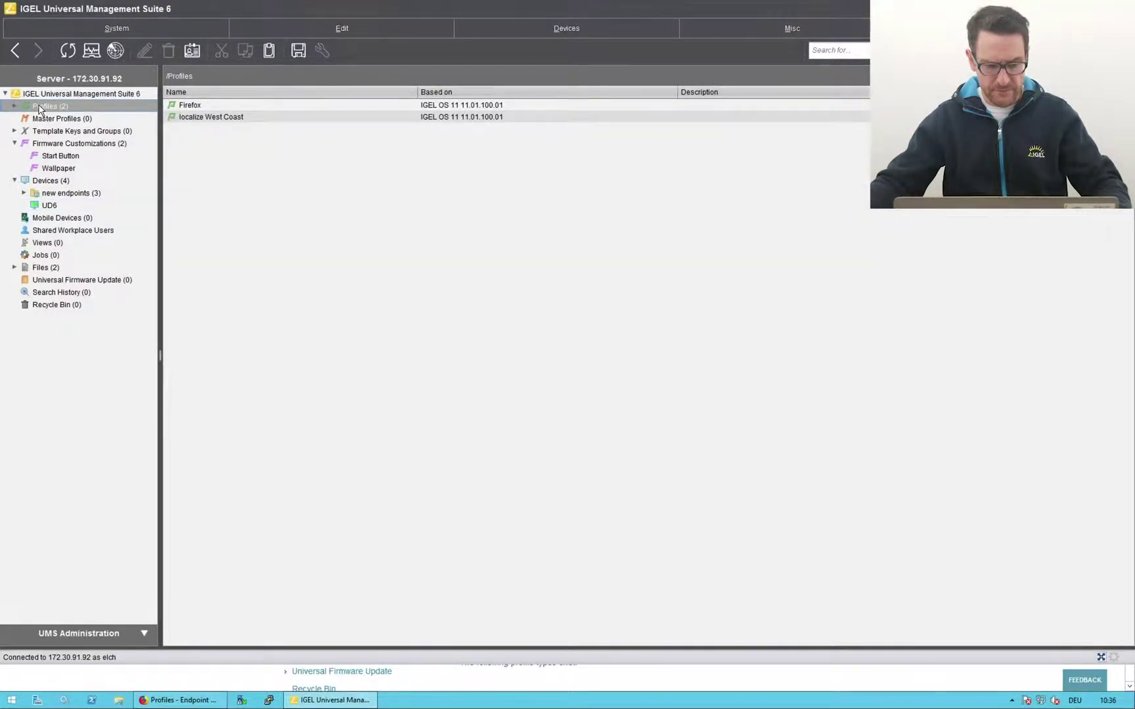
- Open the Firefox profile's configuration and expand its Sessions category
click(16, 107)
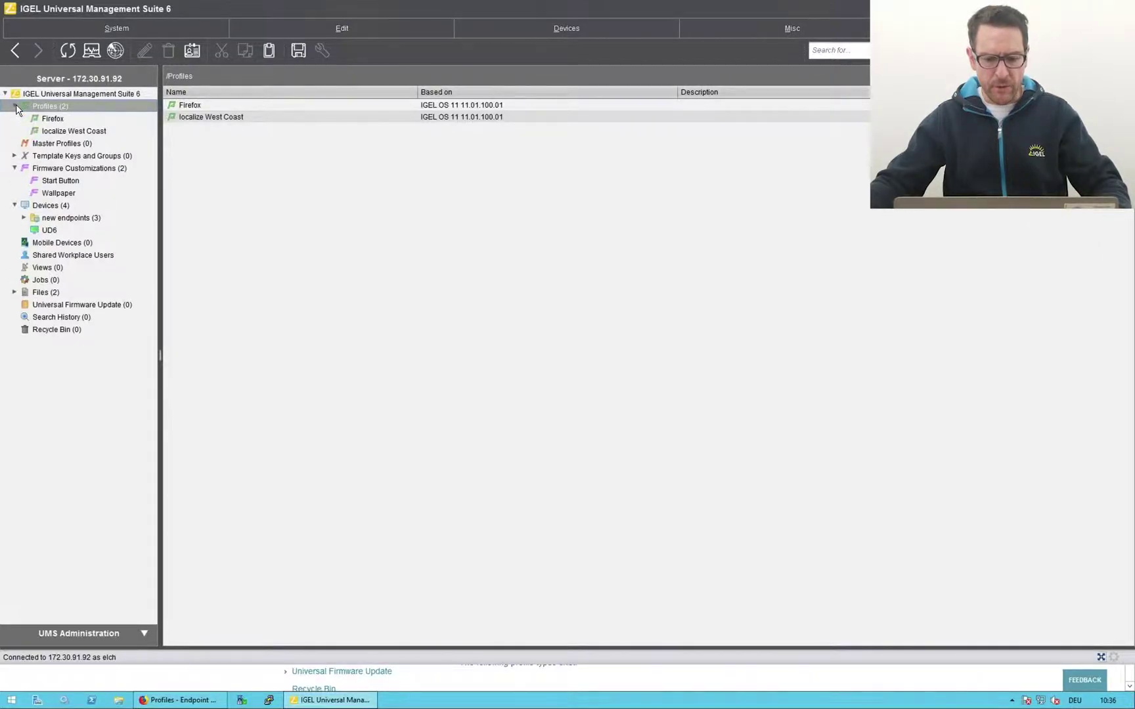
click(46, 120)
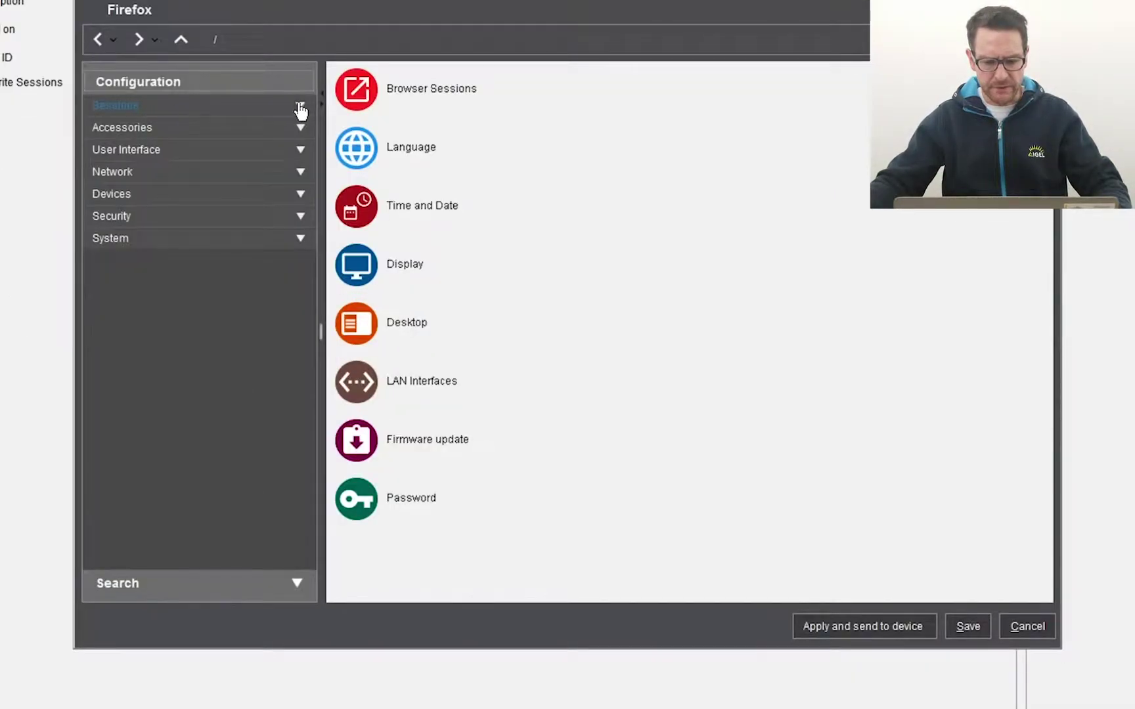
click(299, 108)
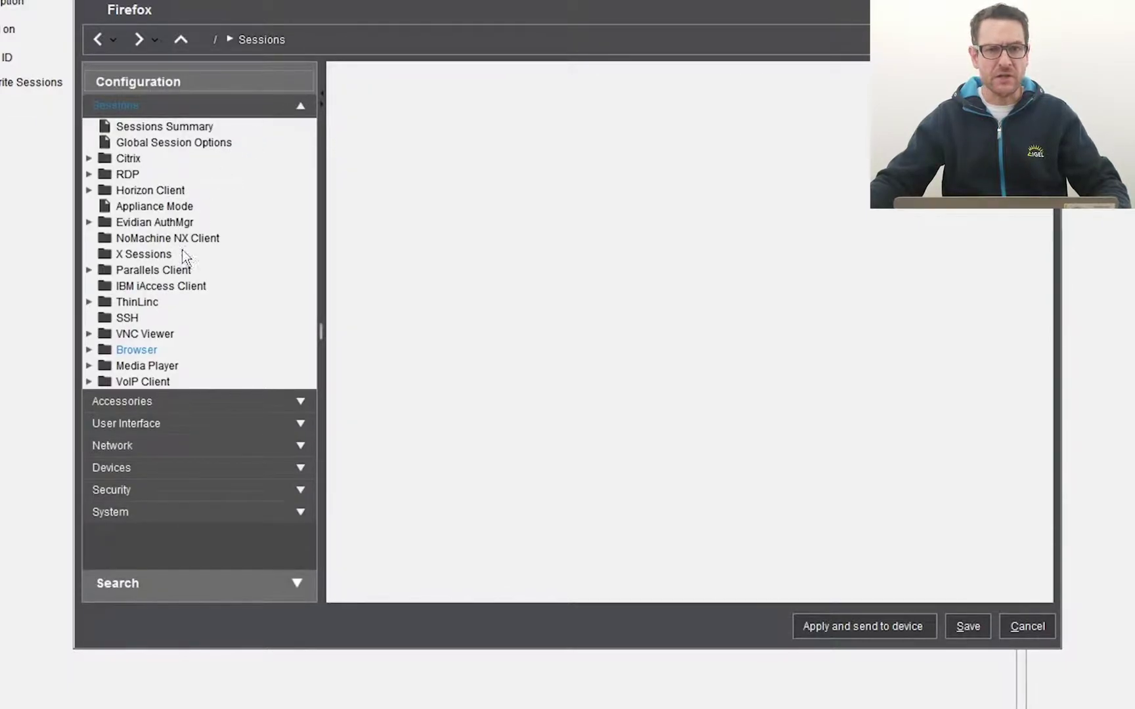
- Set the Firefox browser session's start behaviour to Show my homepage
click(90, 350)
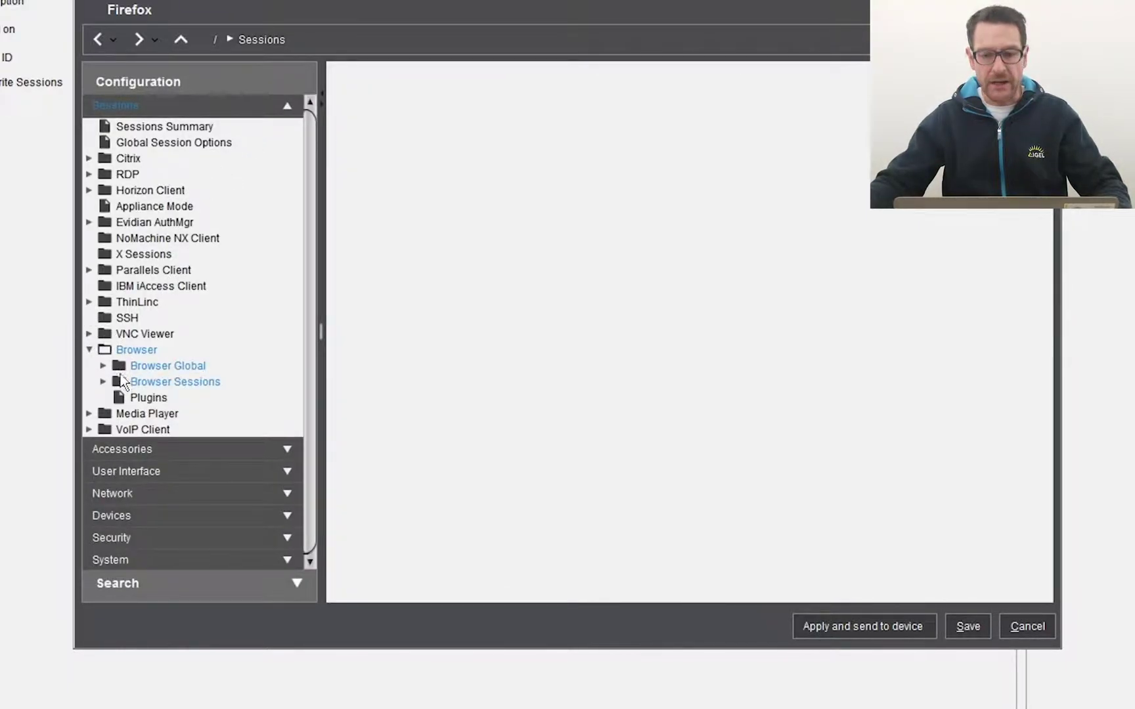
click(103, 382)
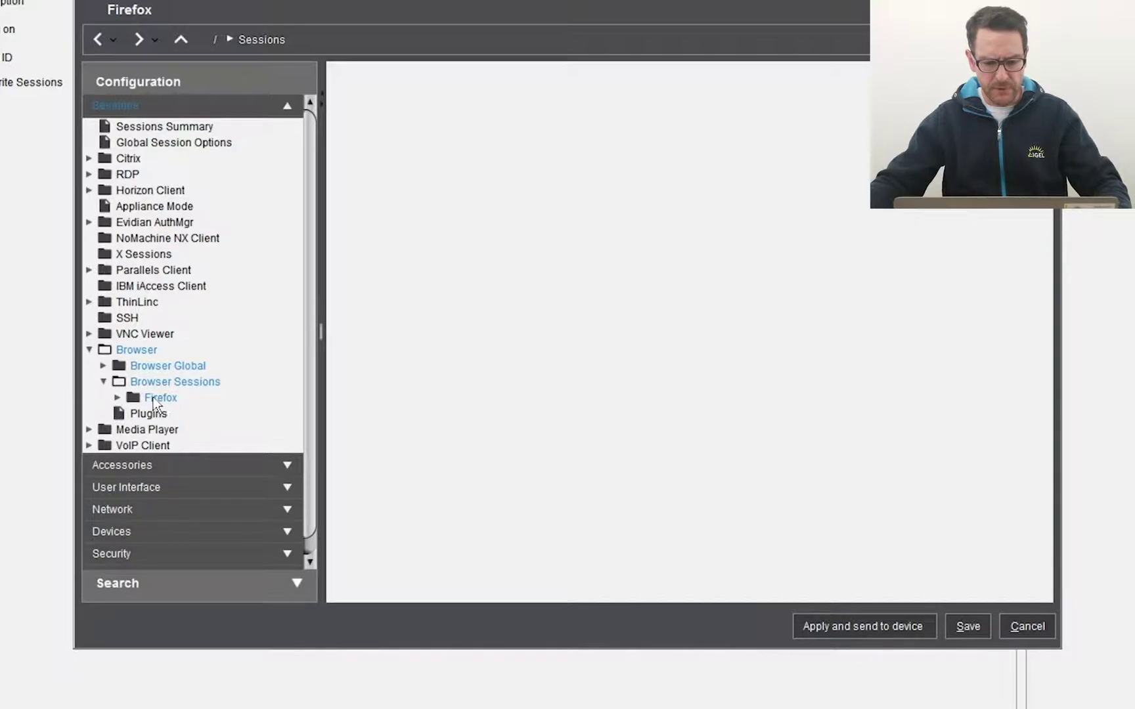
click(151, 398)
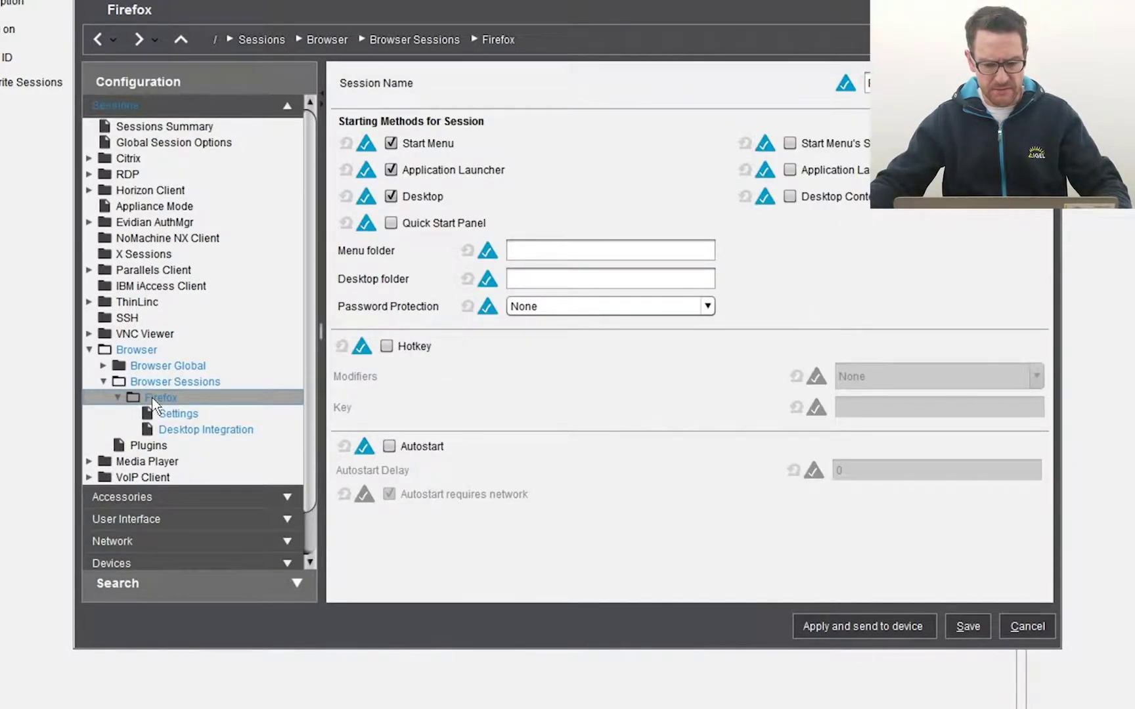
click(170, 415)
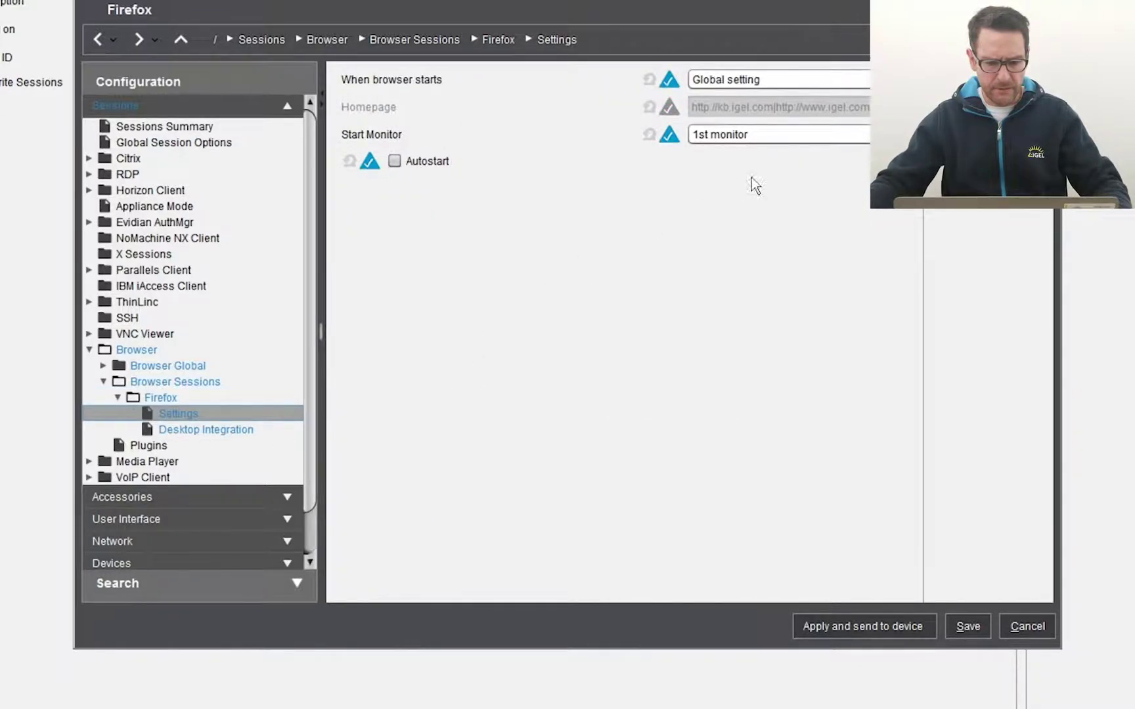
click(760, 84)
click(739, 134)
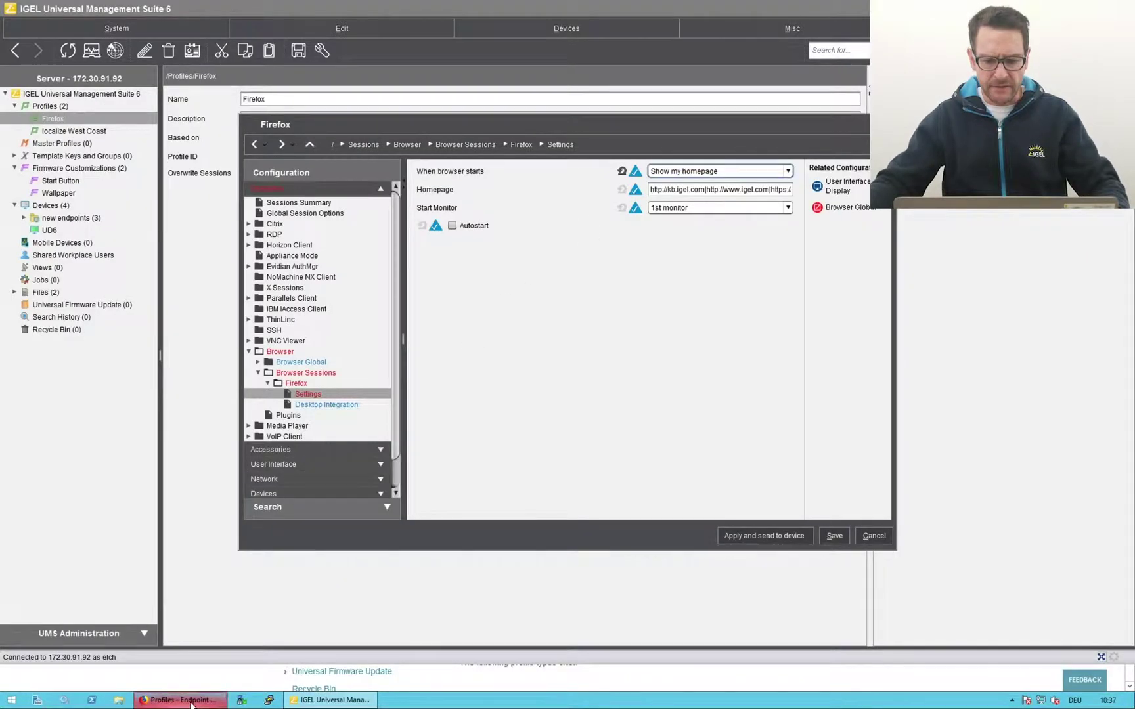
- Cut the knowledge-base page address from the browser for reuse
click(193, 700)
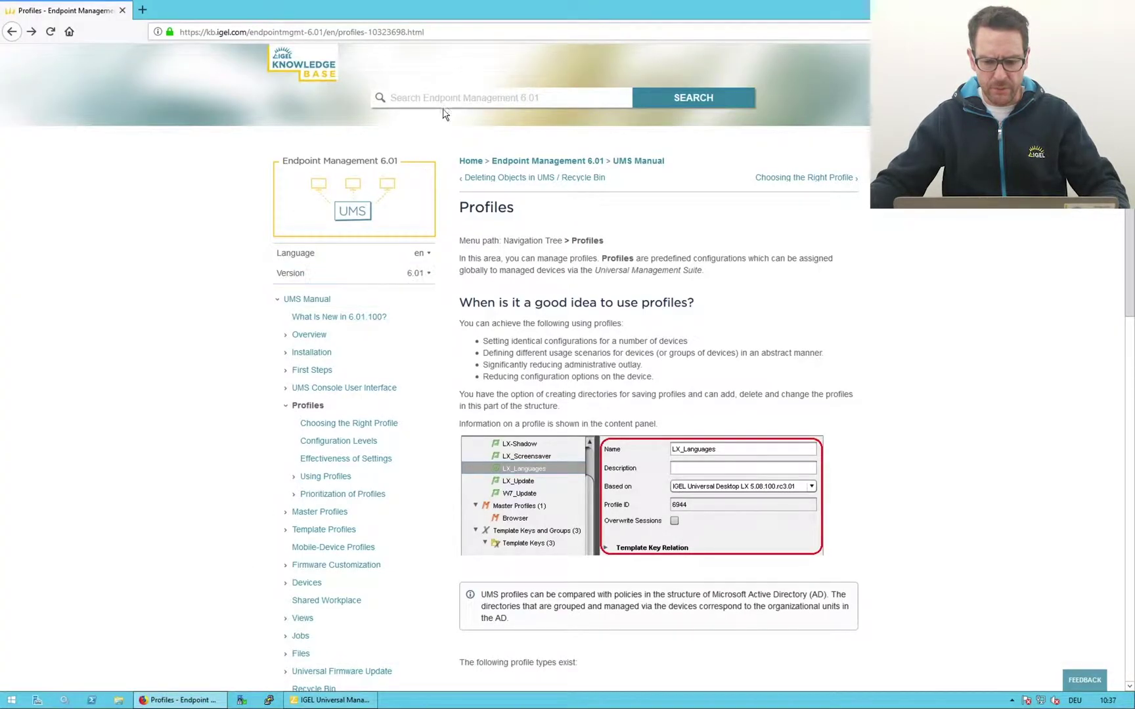
click(435, 31)
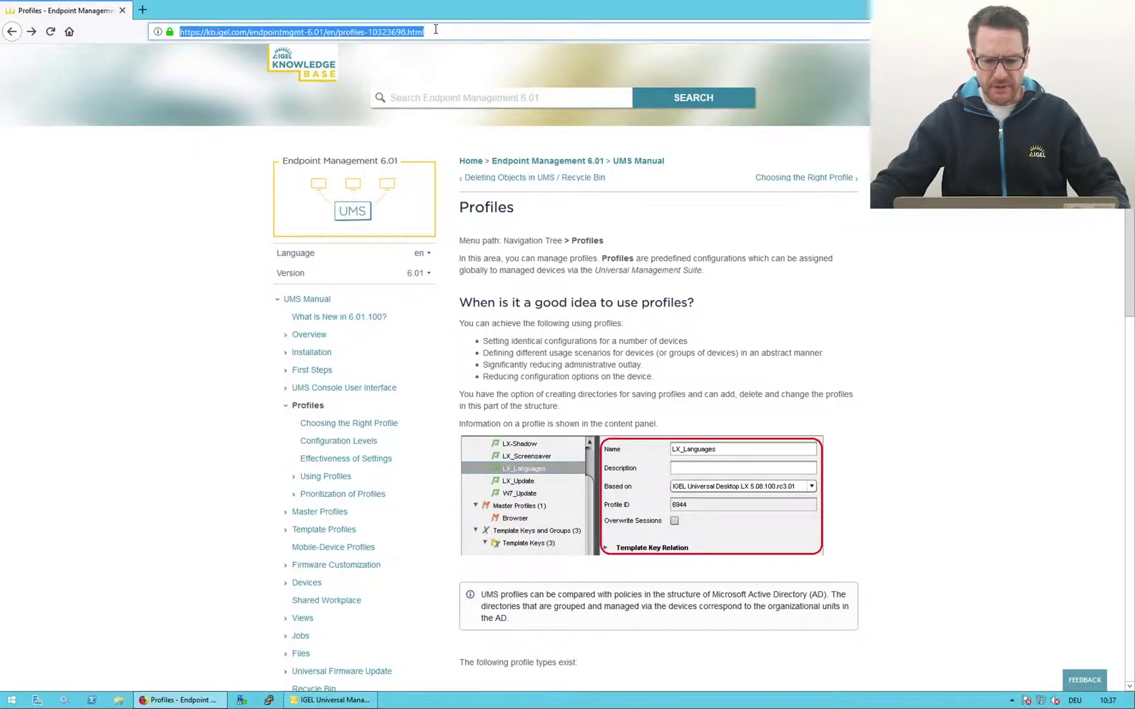
key(BackSpace)
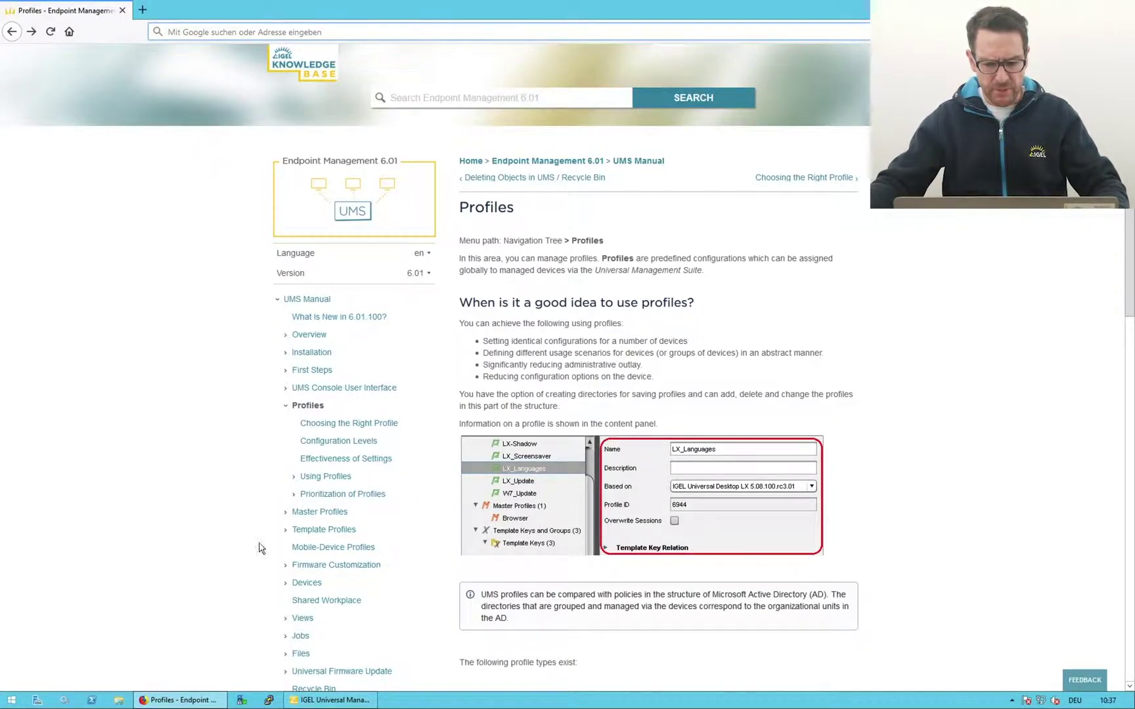
click(332, 700)
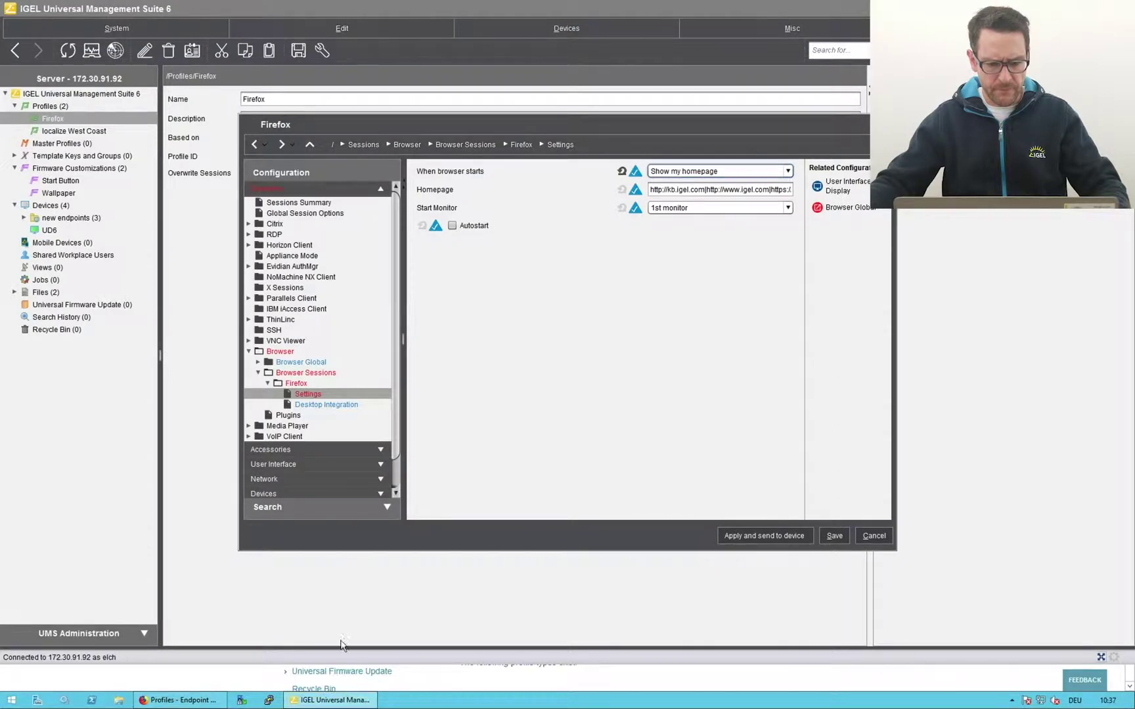
- Replace the Firefox homepage with the knowledge-base Profiles address and send it to the device now
triple_click(684, 189)
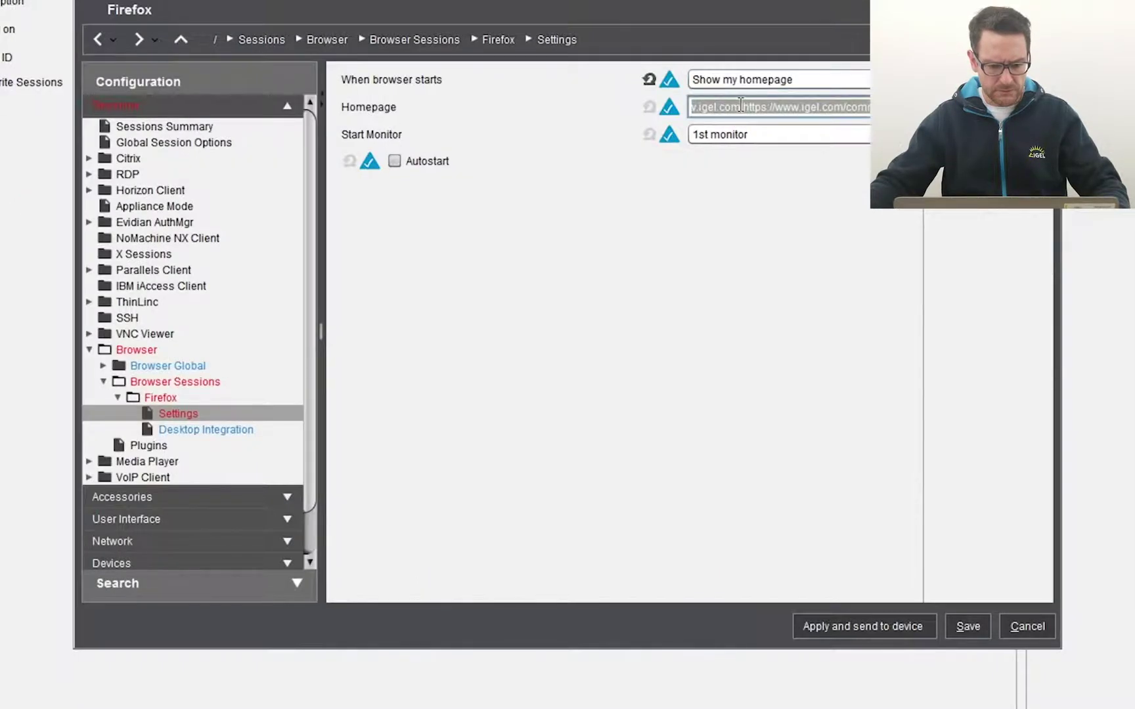
key(ctrl+v)
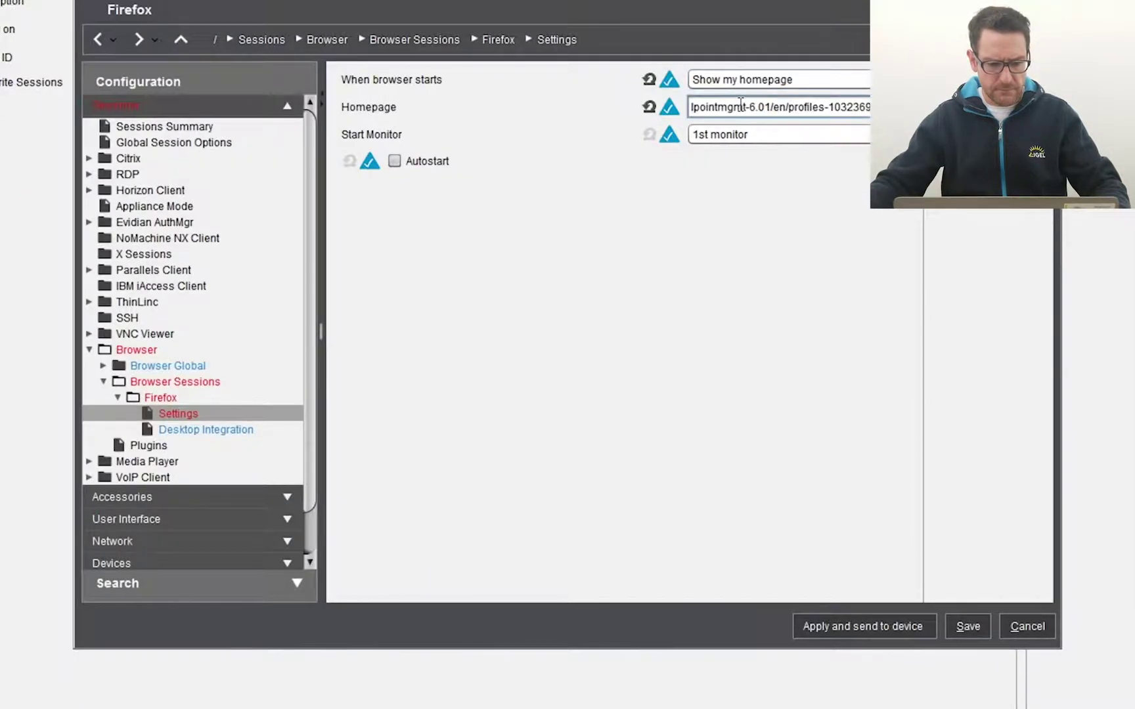
click(838, 615)
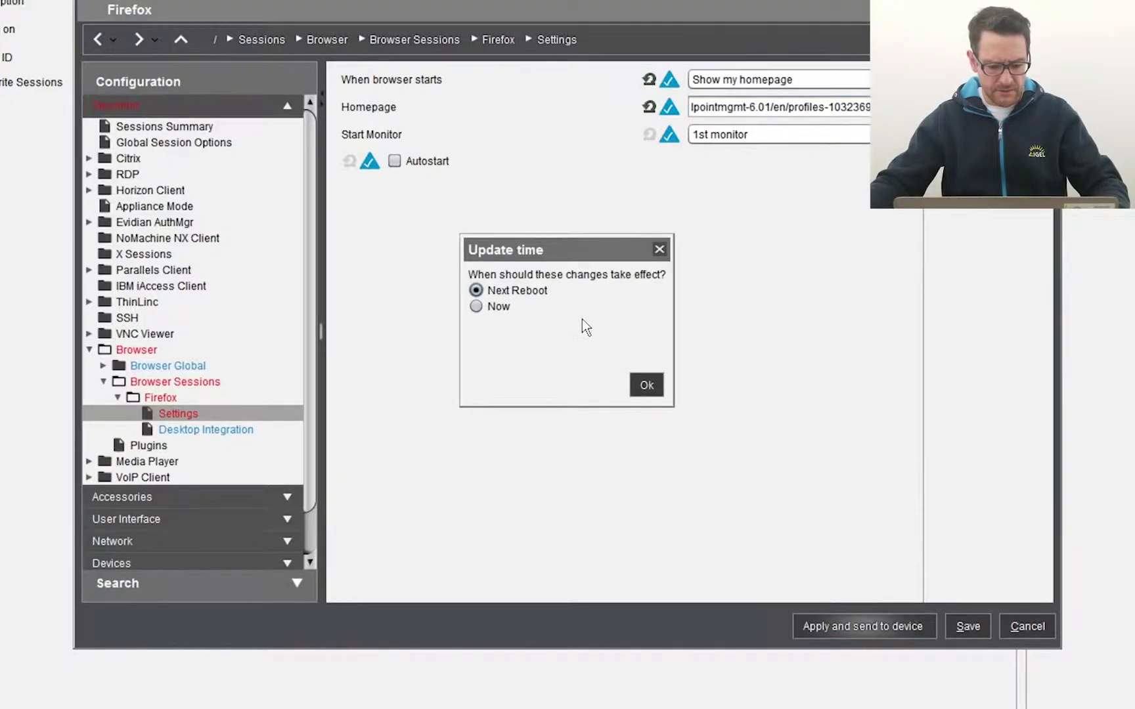
click(500, 308)
click(642, 390)
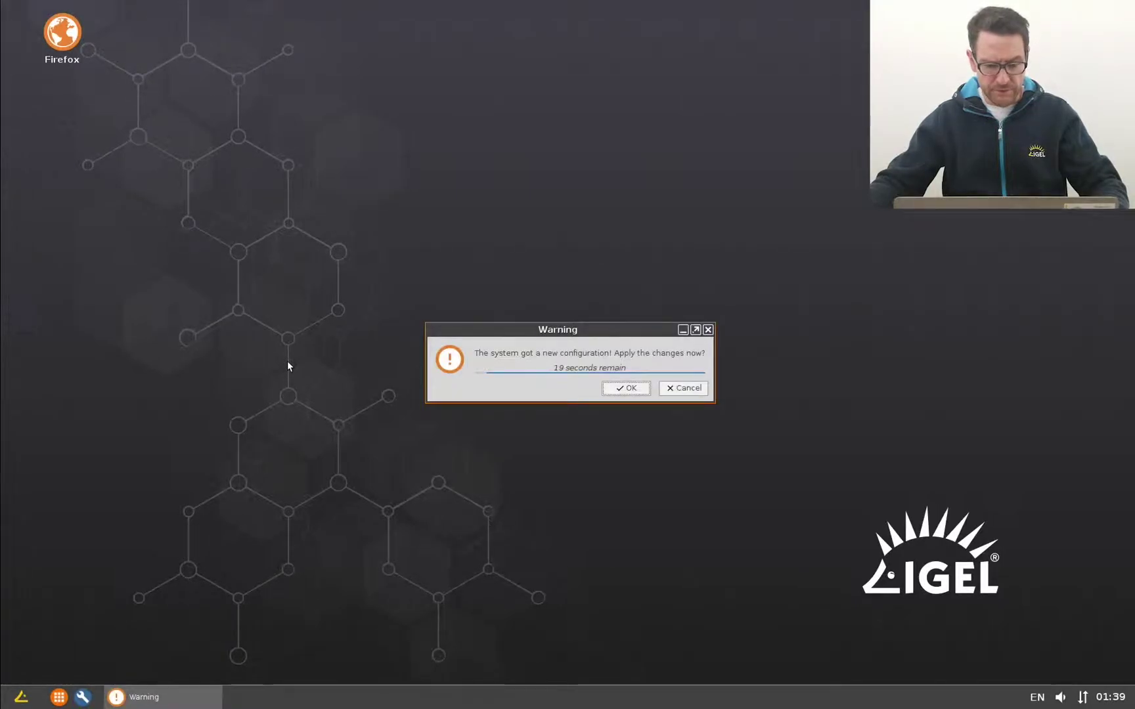
- Accept the new configuration on the endpoint and launch Firefox from the desktop
click(630, 388)
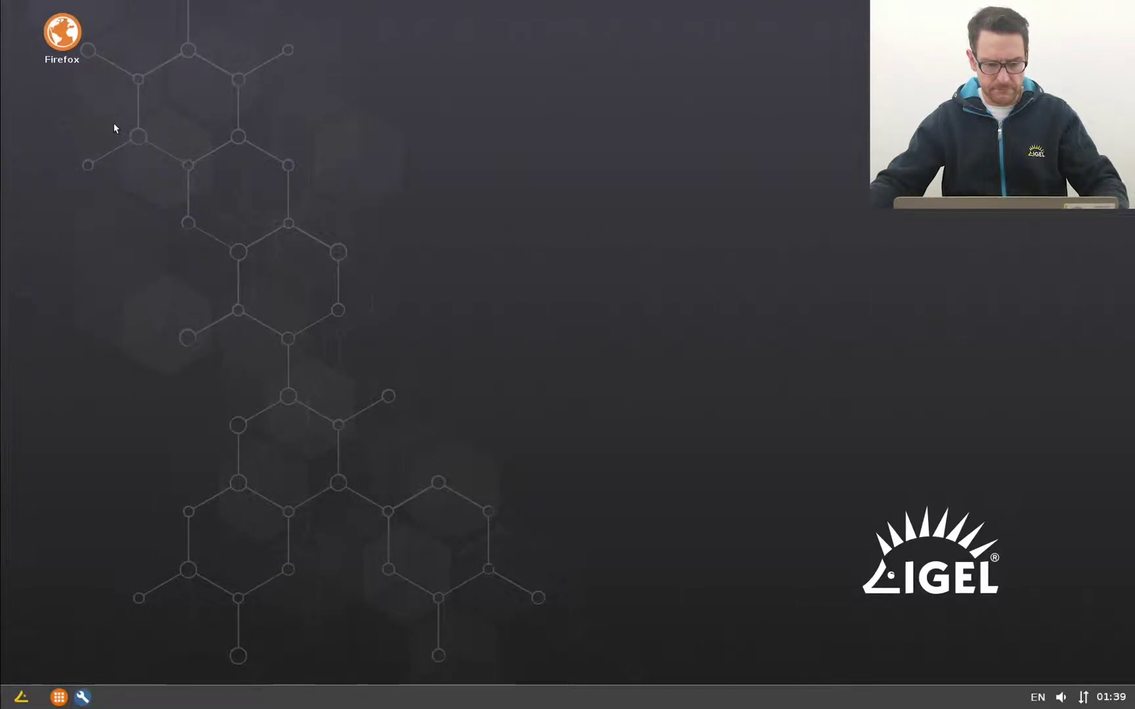
double_click(63, 41)
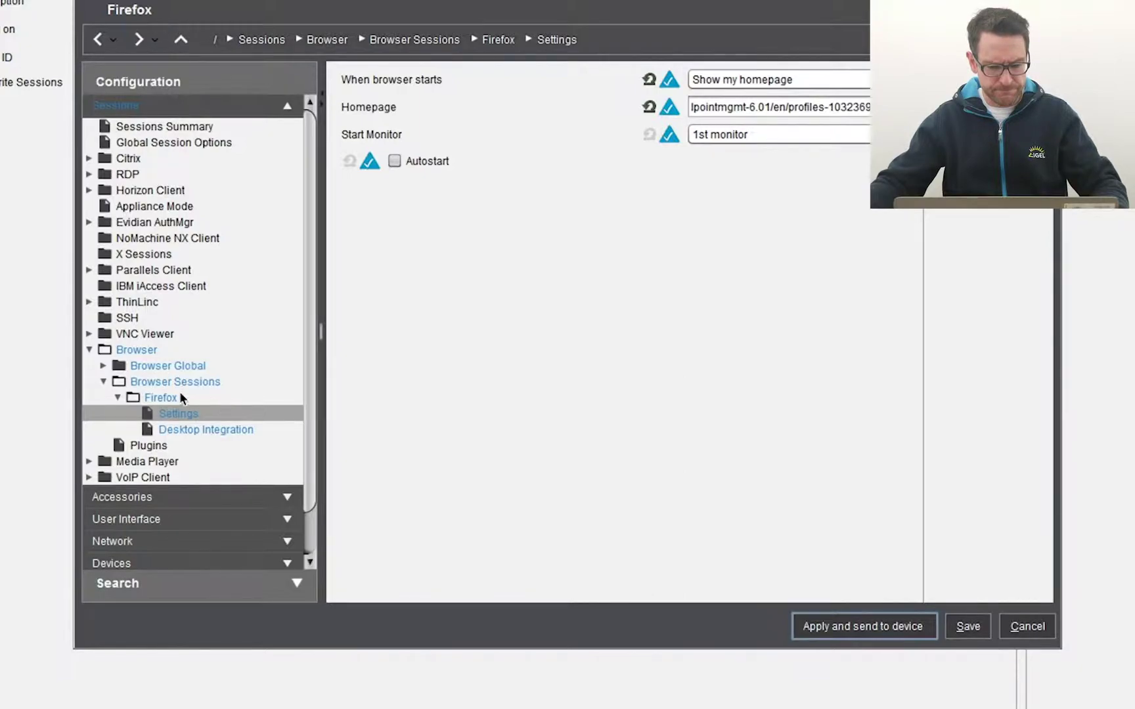
- Enable Start in fullscreen mode in the Firefox profile's browser window settings
double_click(119, 370)
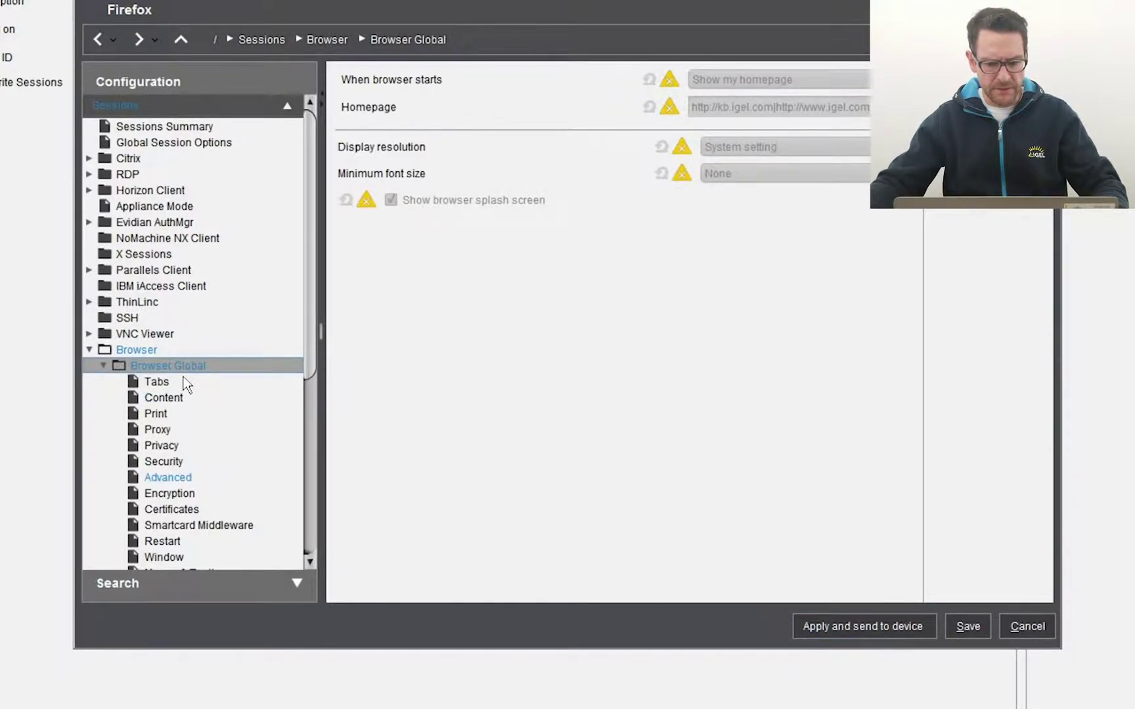
scroll(190, 397, down, 1)
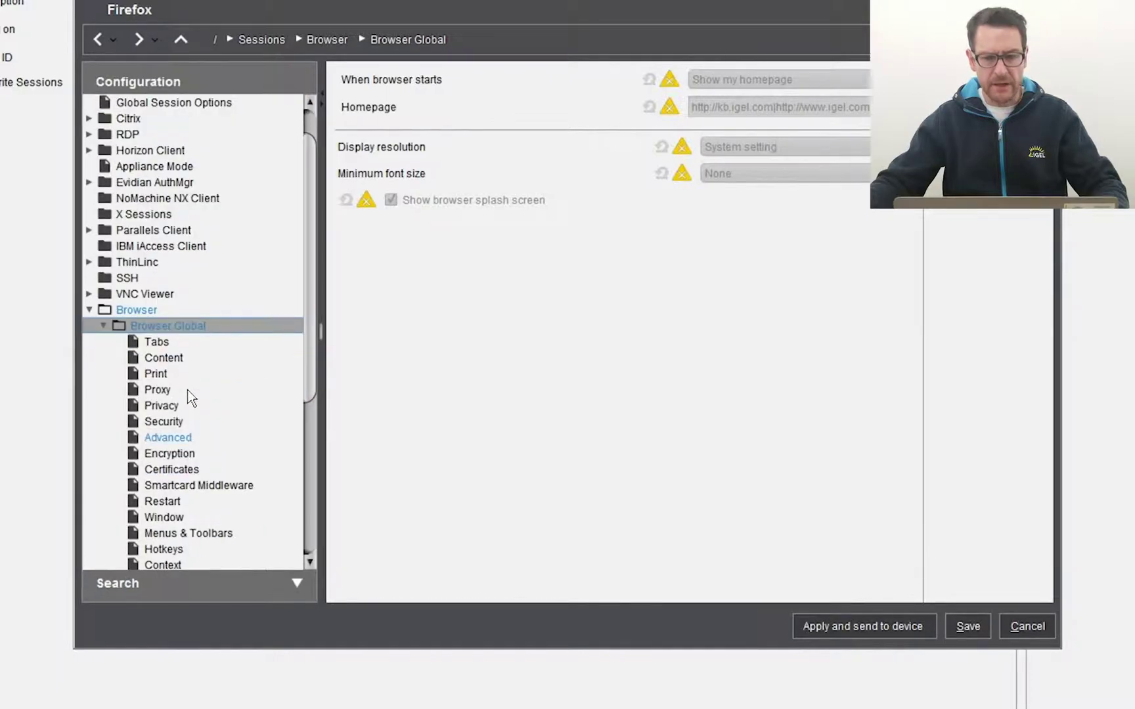
click(158, 518)
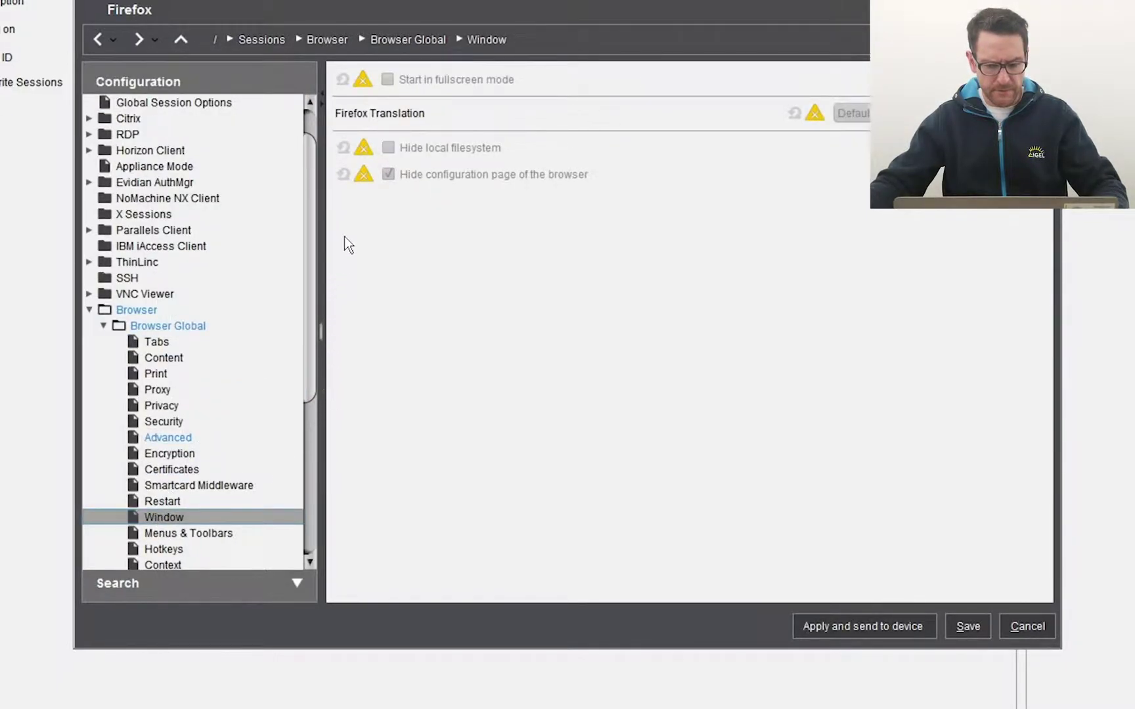
click(365, 84)
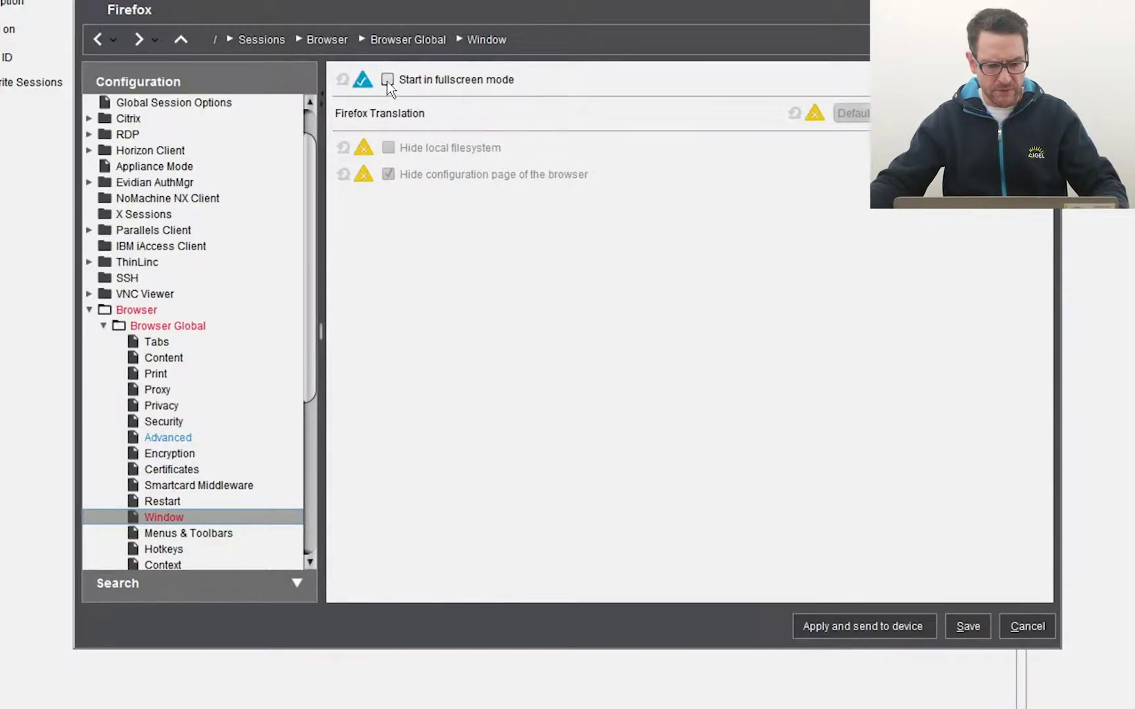
click(387, 80)
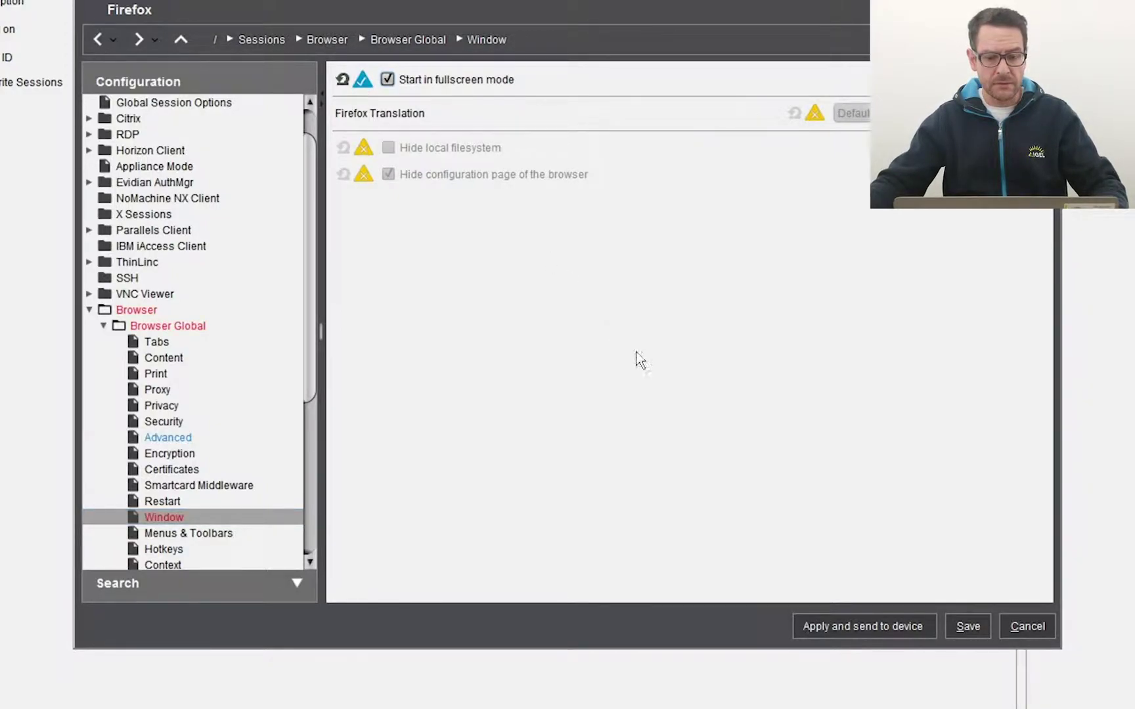
- Apply the profile and send it to the device to take effect now
click(824, 628)
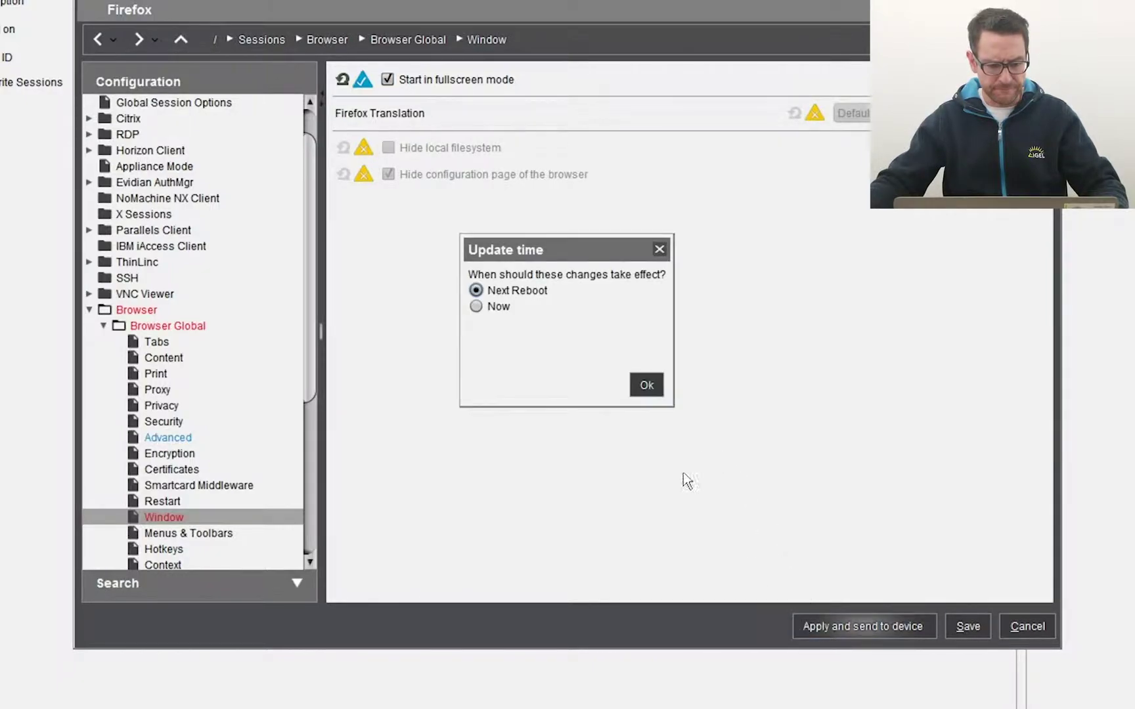
click(499, 307)
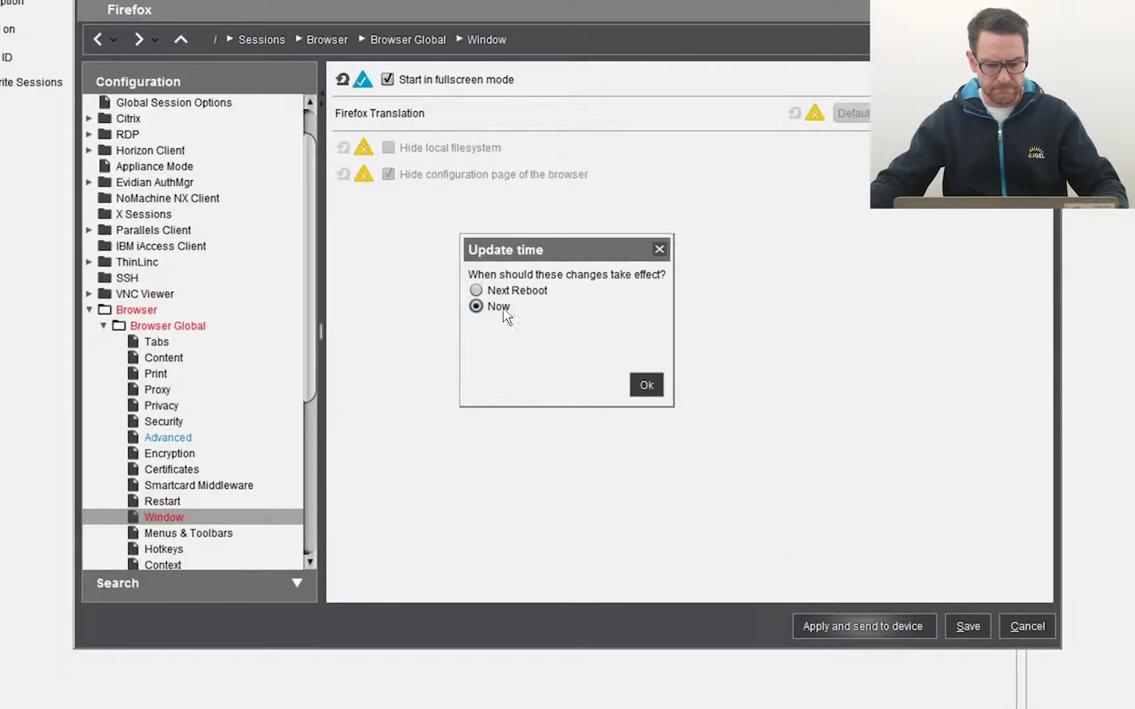
click(647, 388)
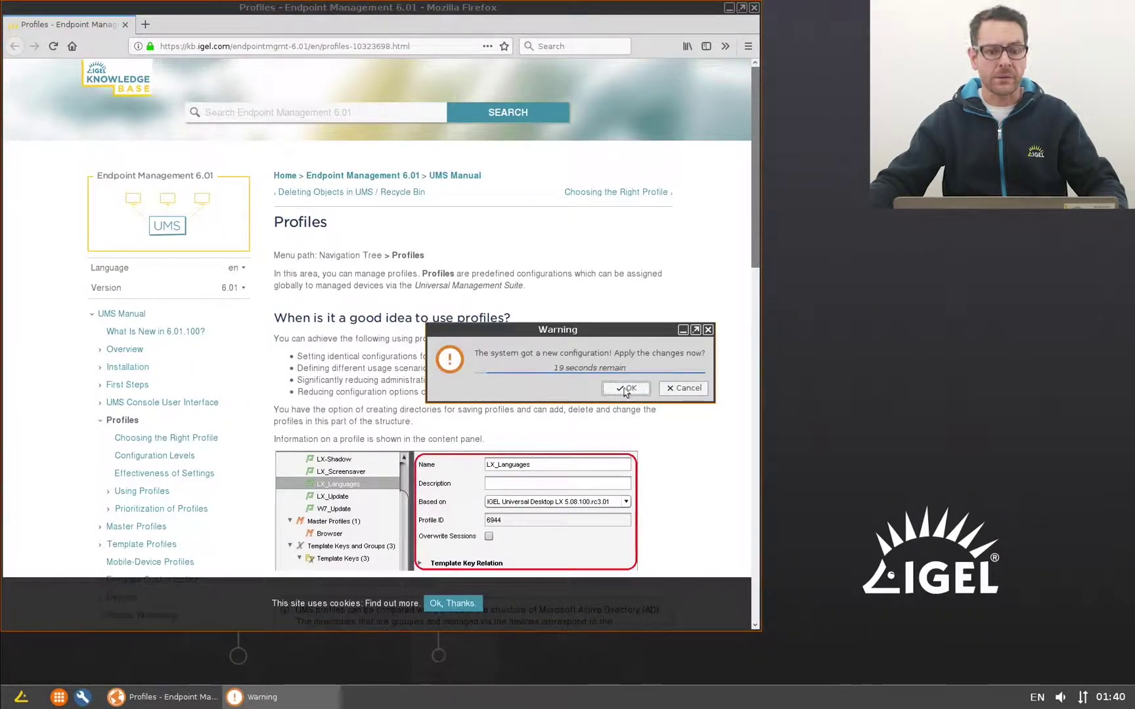
- Accept the configuration, relaunch Firefox to confirm fullscreen start, and return to the management console
click(625, 390)
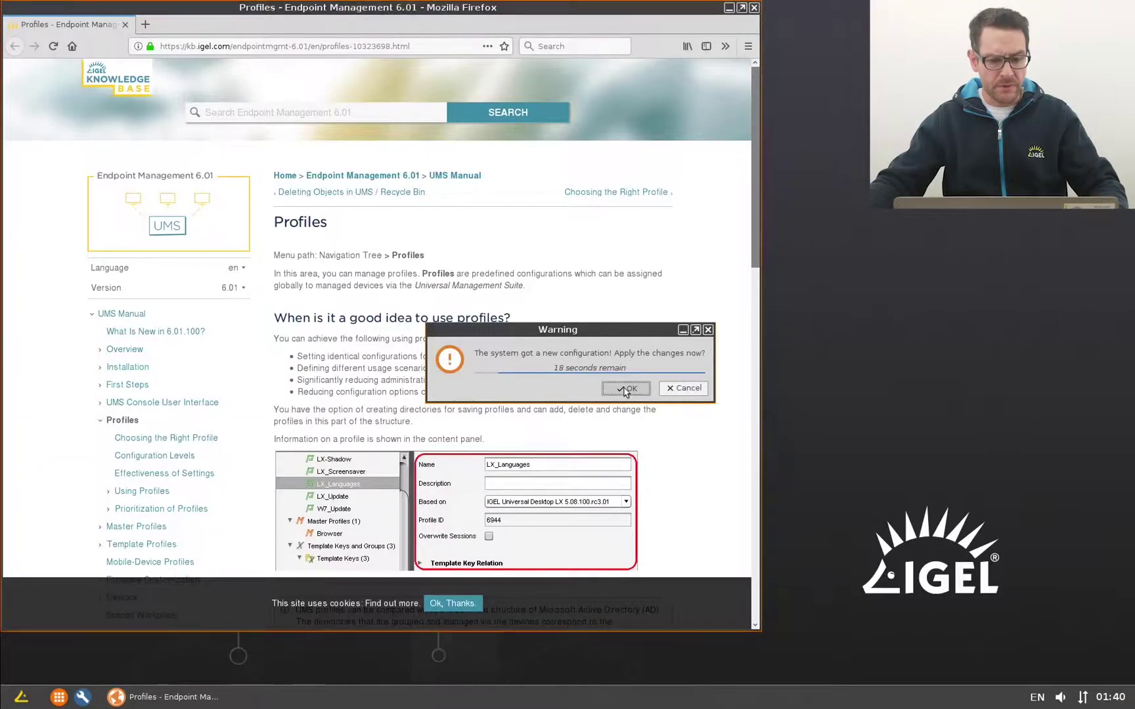
click(754, 8)
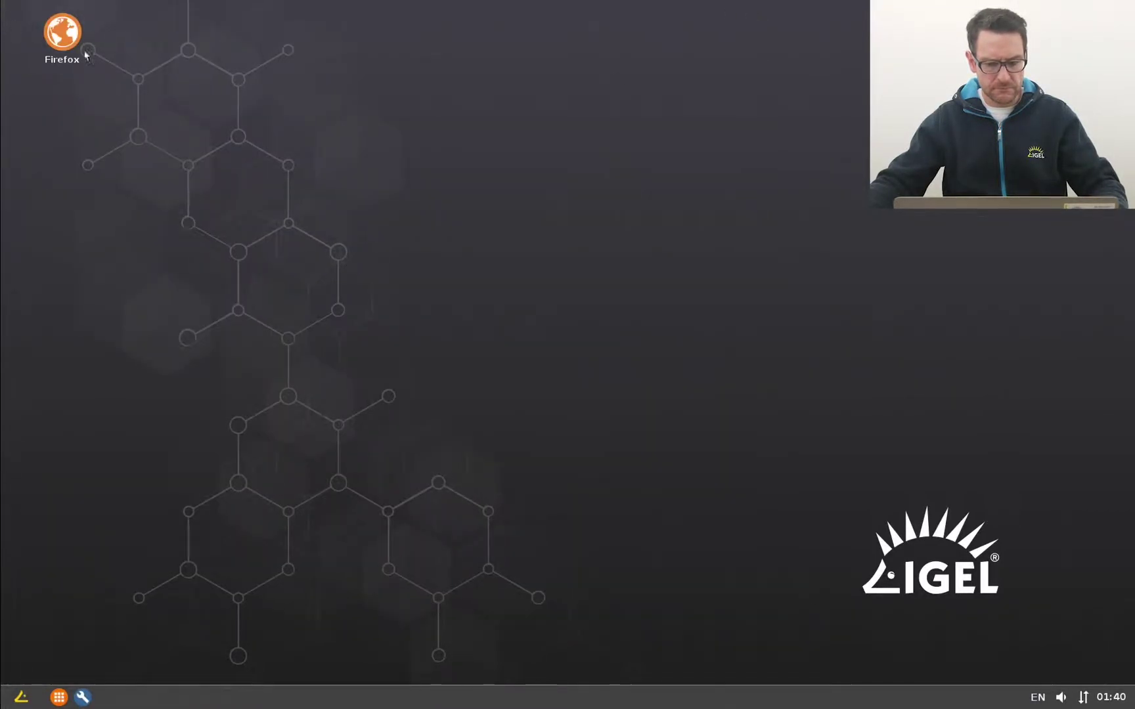
double_click(63, 43)
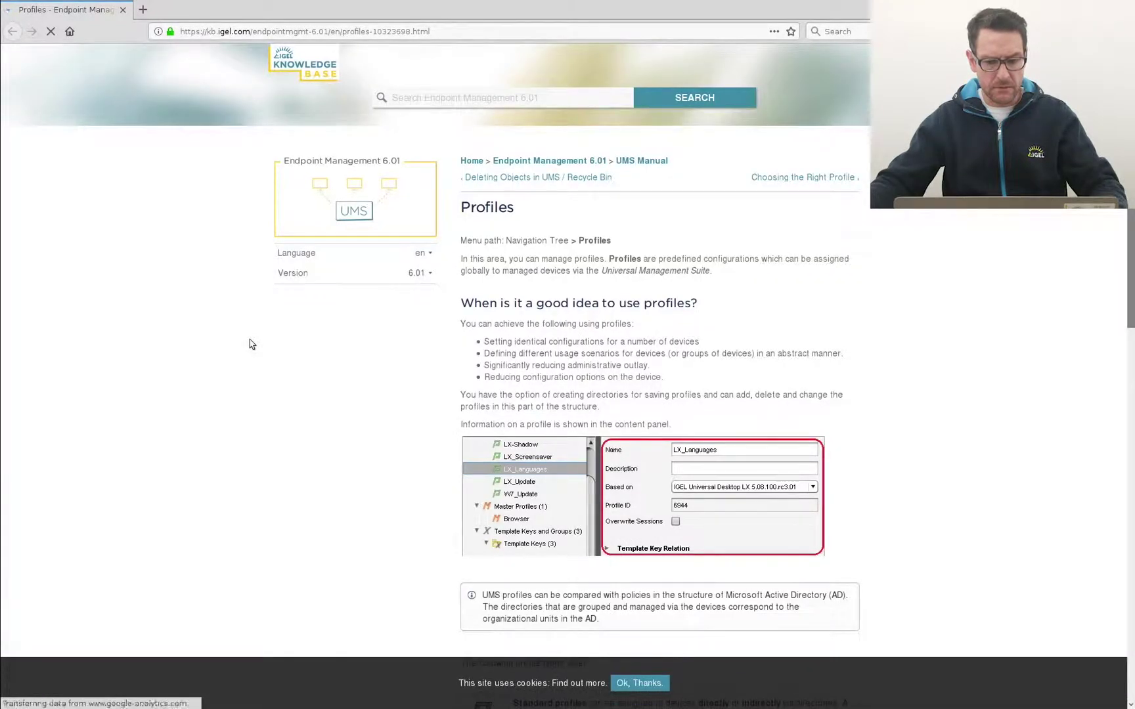
key(alt+Tab)
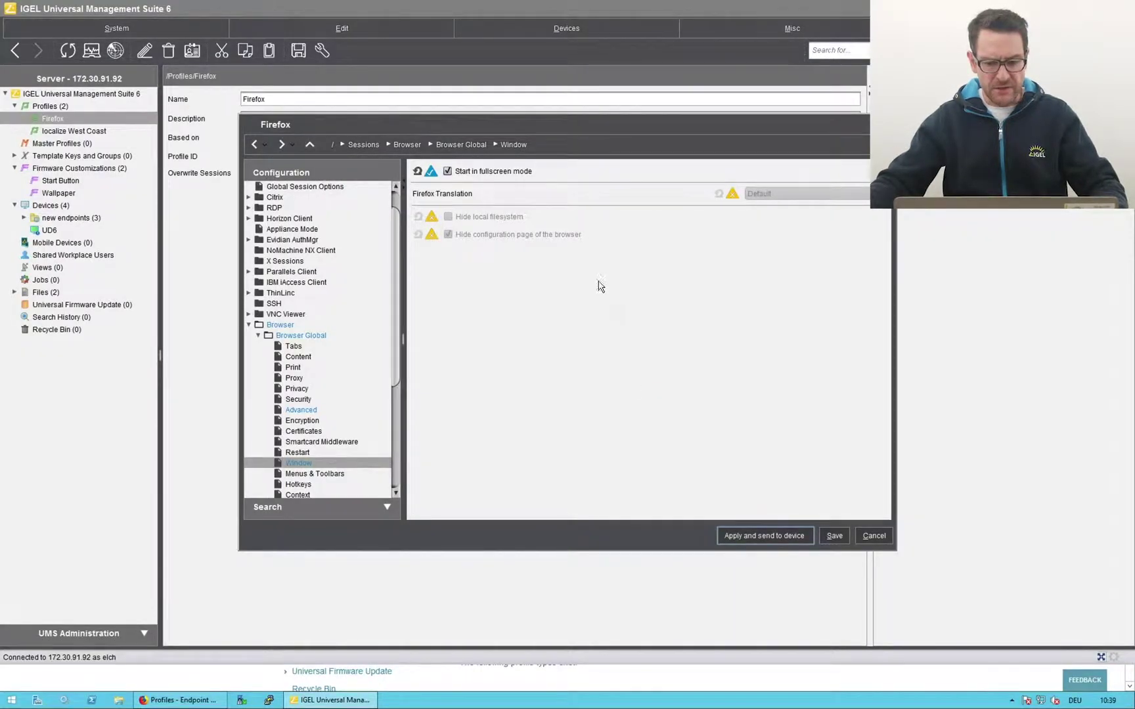
- Save the Firefox profile and create profile 'localize Europe' based on IGEL OS 11 11.01.100.01
click(831, 535)
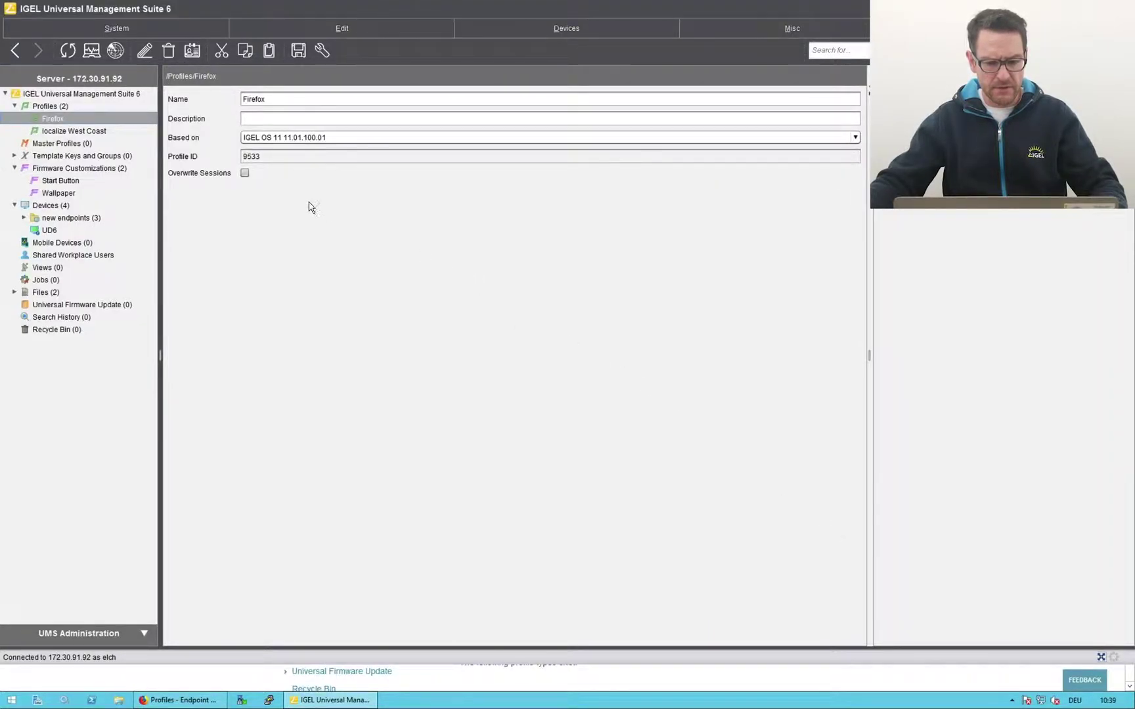
right_click(53, 107)
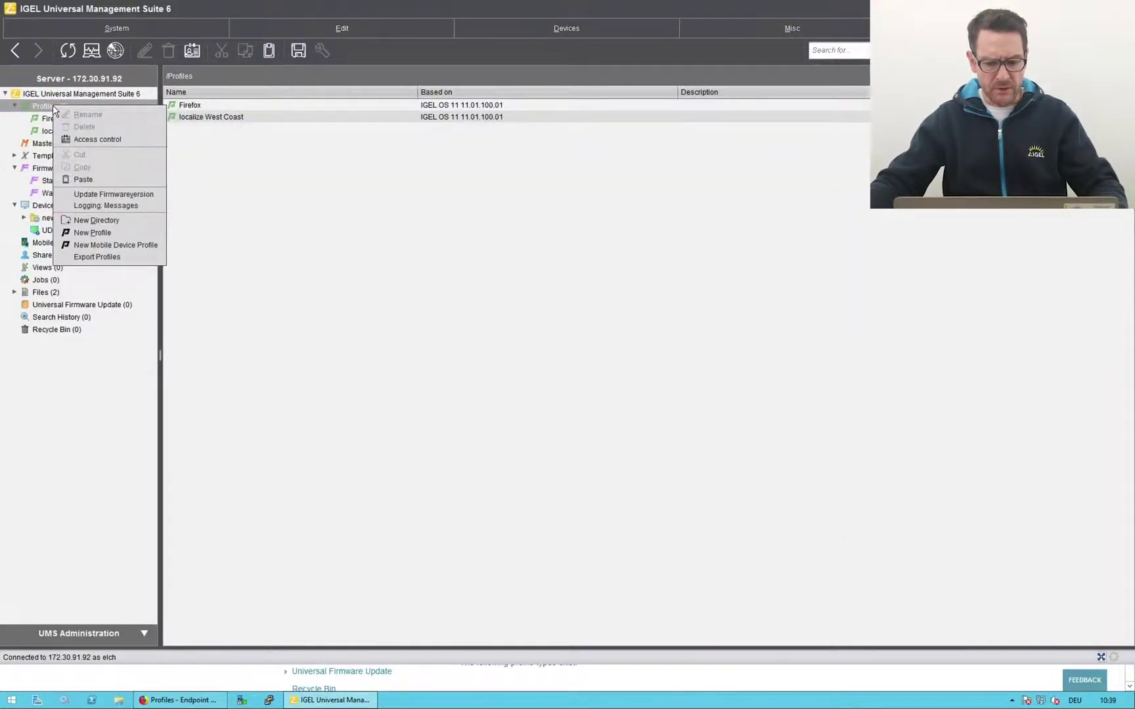
click(87, 231)
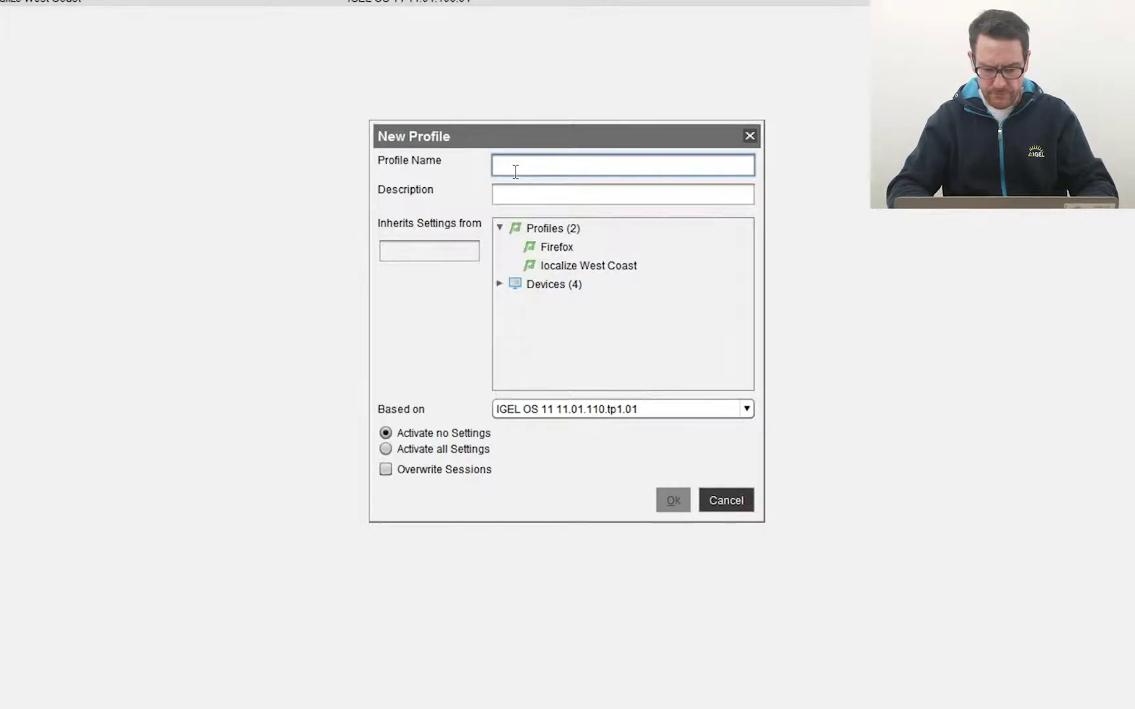
text(localiz)
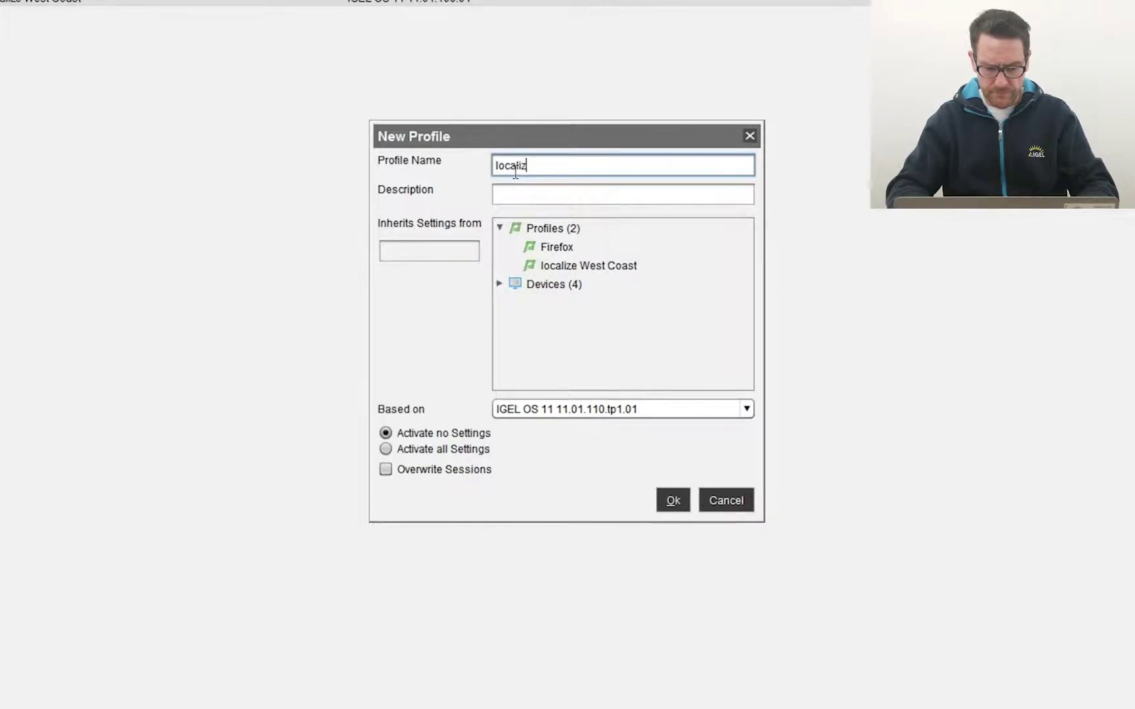
text(e Europe)
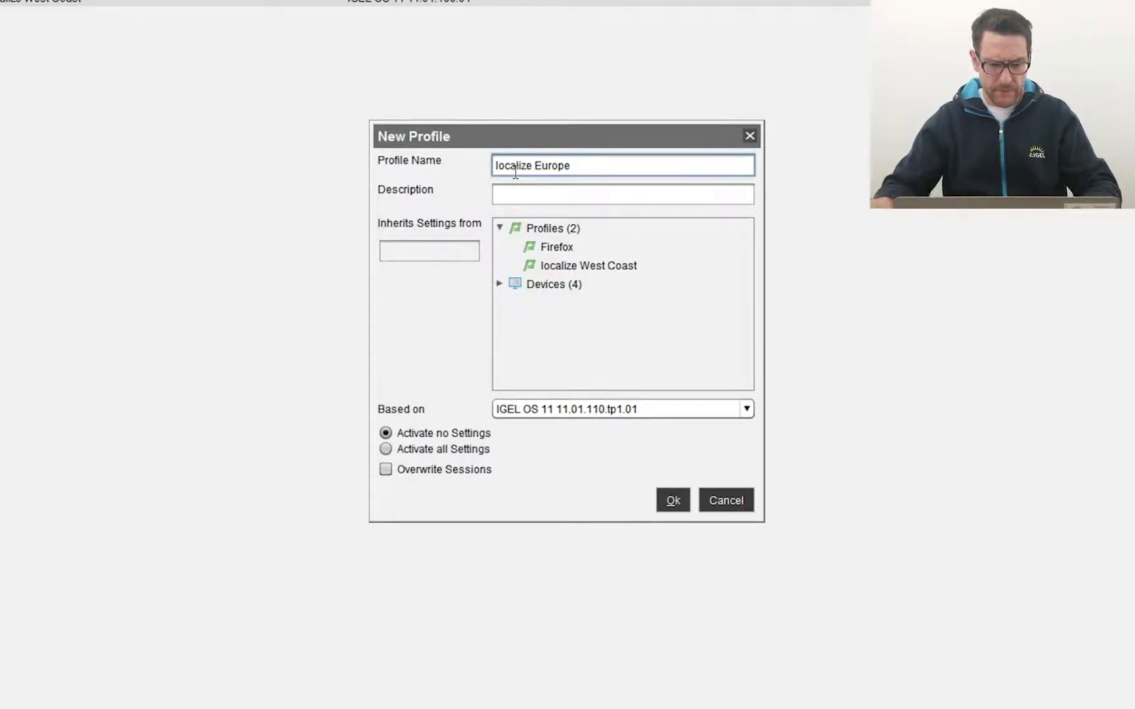
click(550, 410)
click(560, 447)
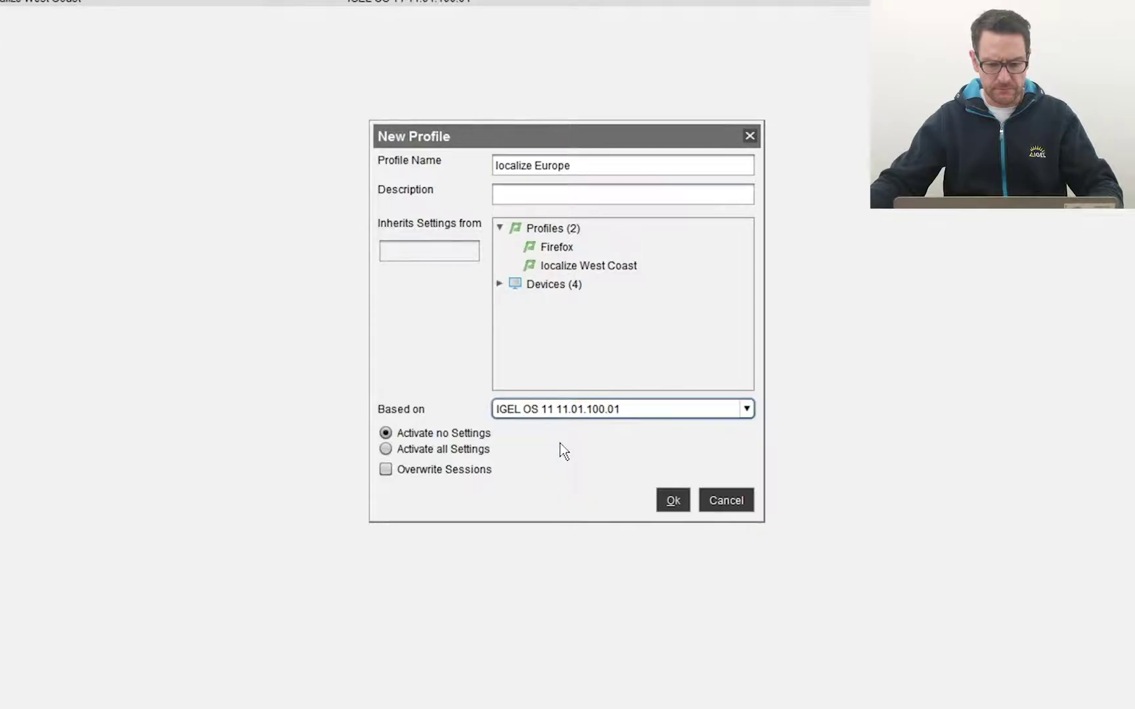
click(670, 500)
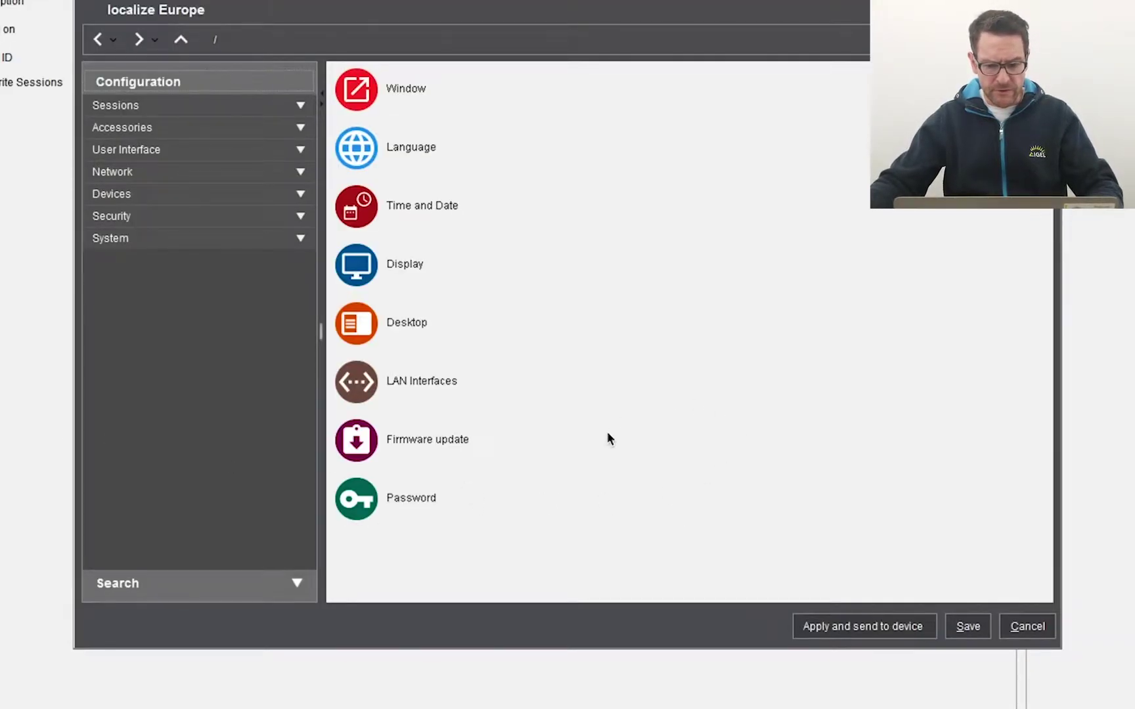
- Set the localize Europe timezone to Europe with location Berlin
click(367, 209)
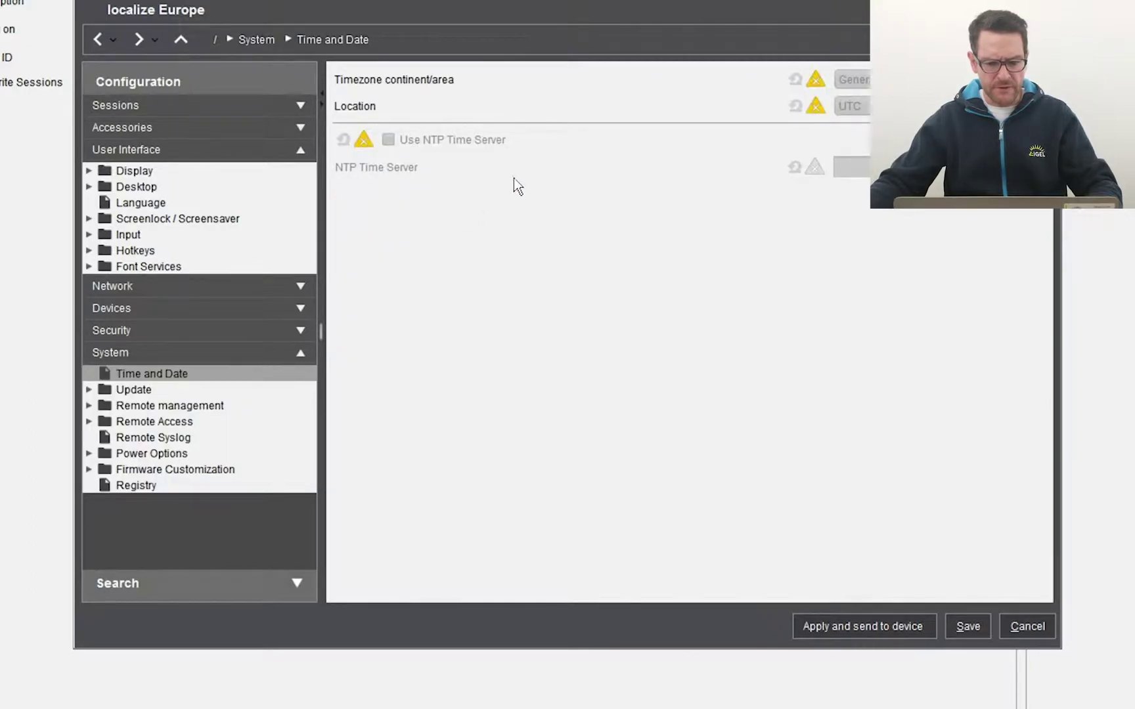
click(815, 78)
click(854, 78)
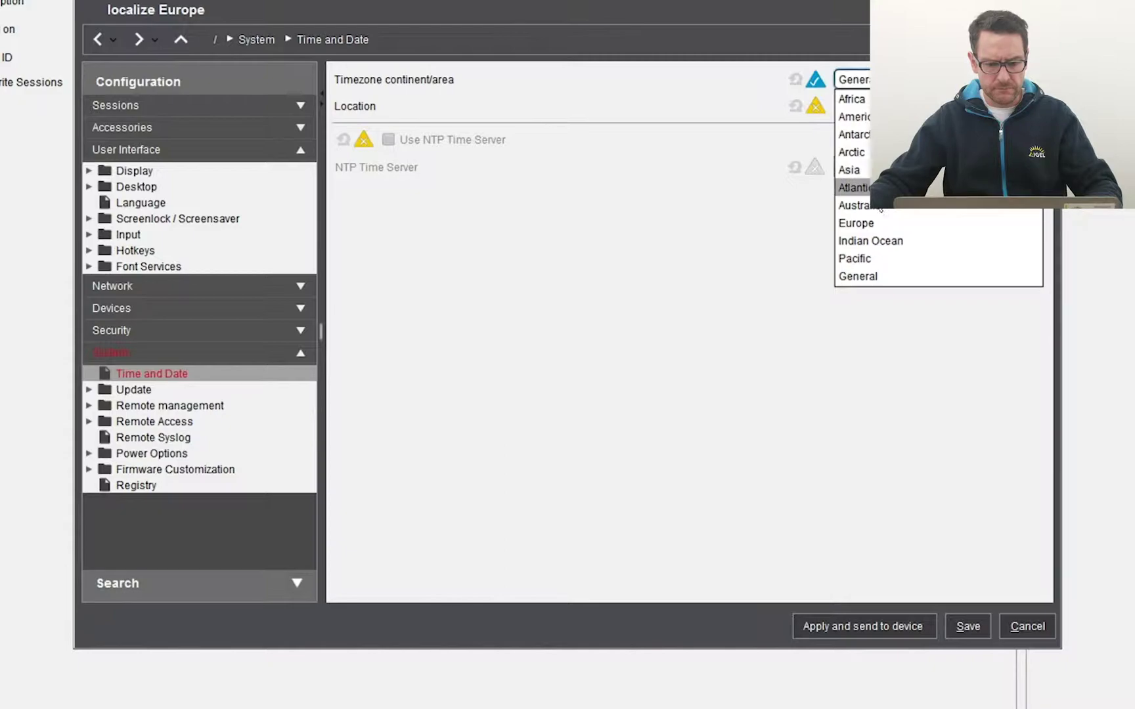
click(866, 224)
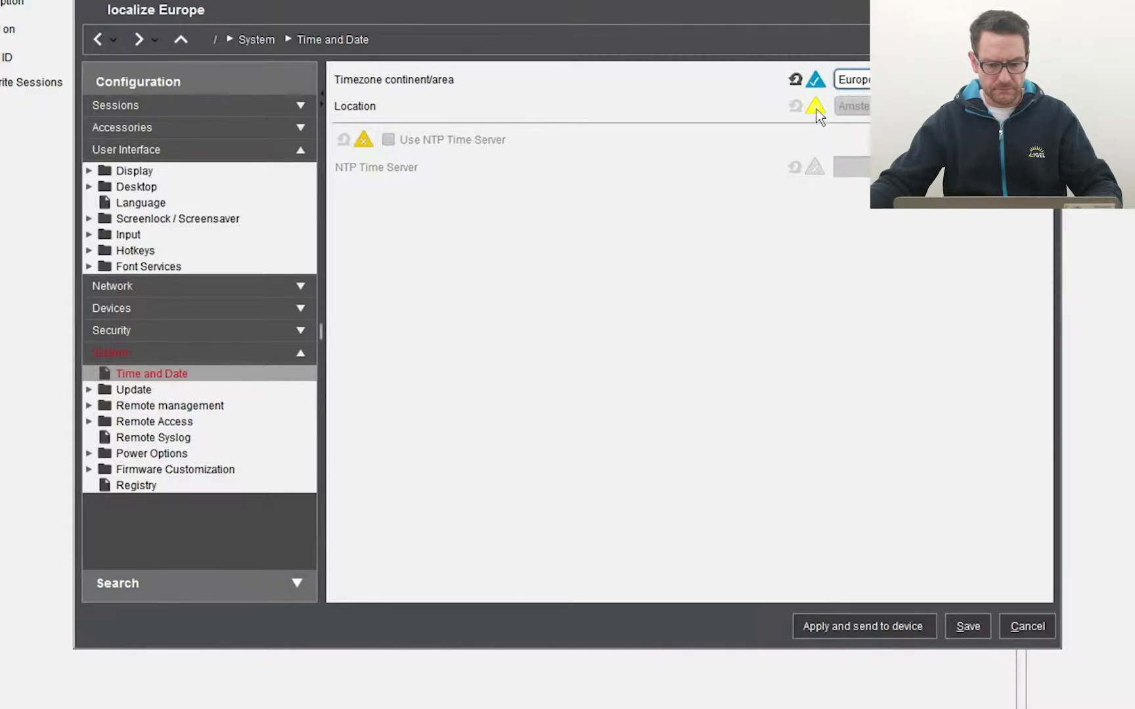
click(850, 109)
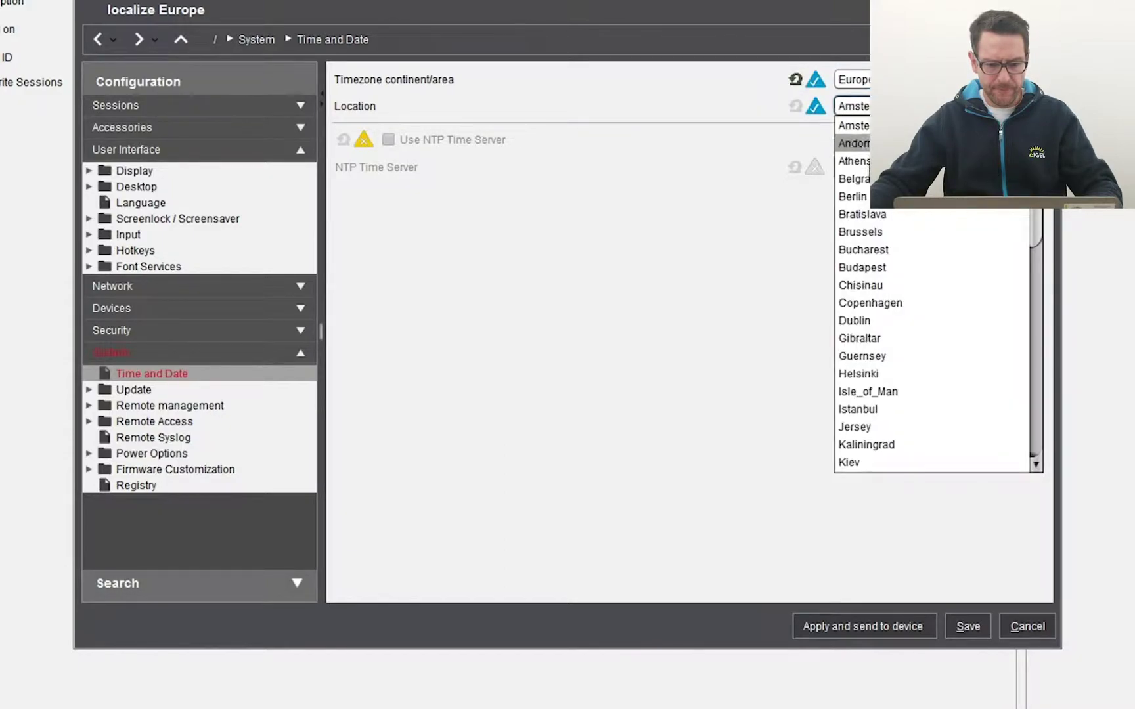
click(868, 197)
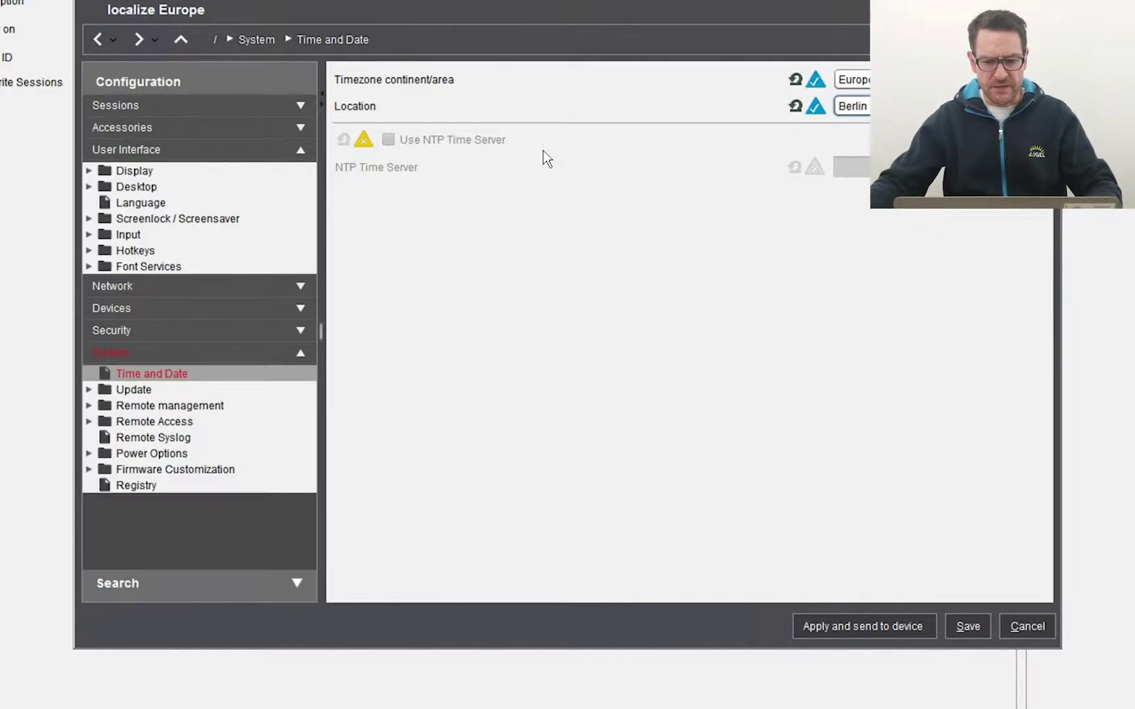
click(180, 41)
click(181, 44)
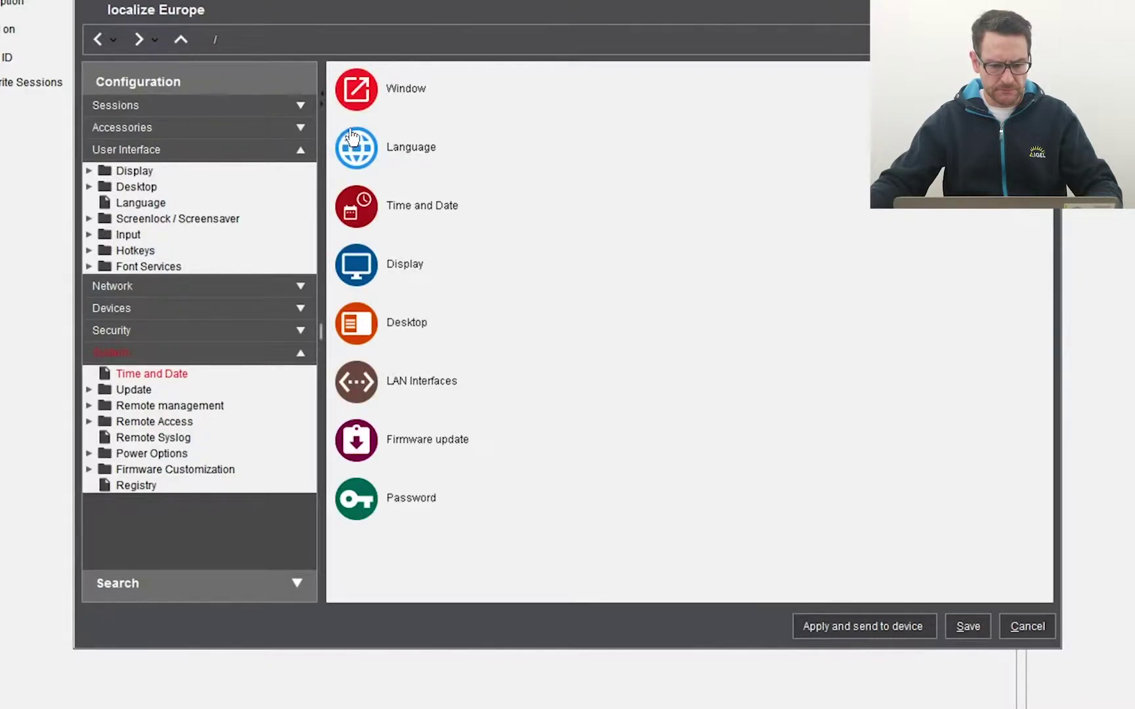
- Set the localize Europe profile's language to Deutsch
click(355, 156)
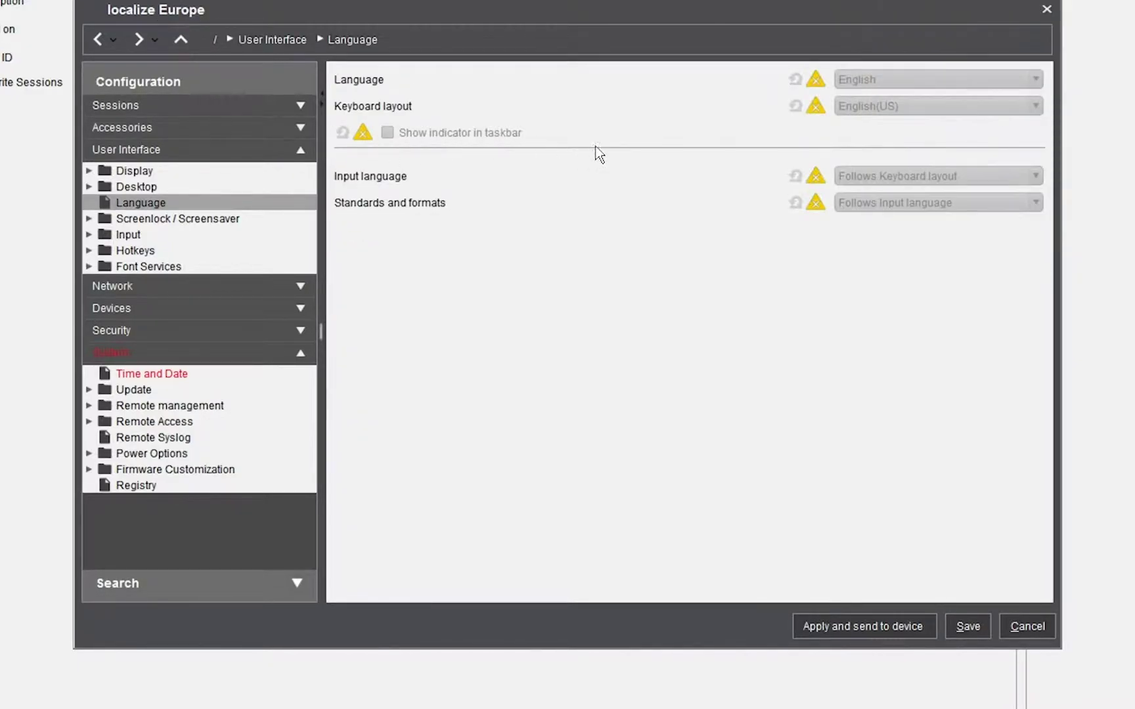
click(815, 80)
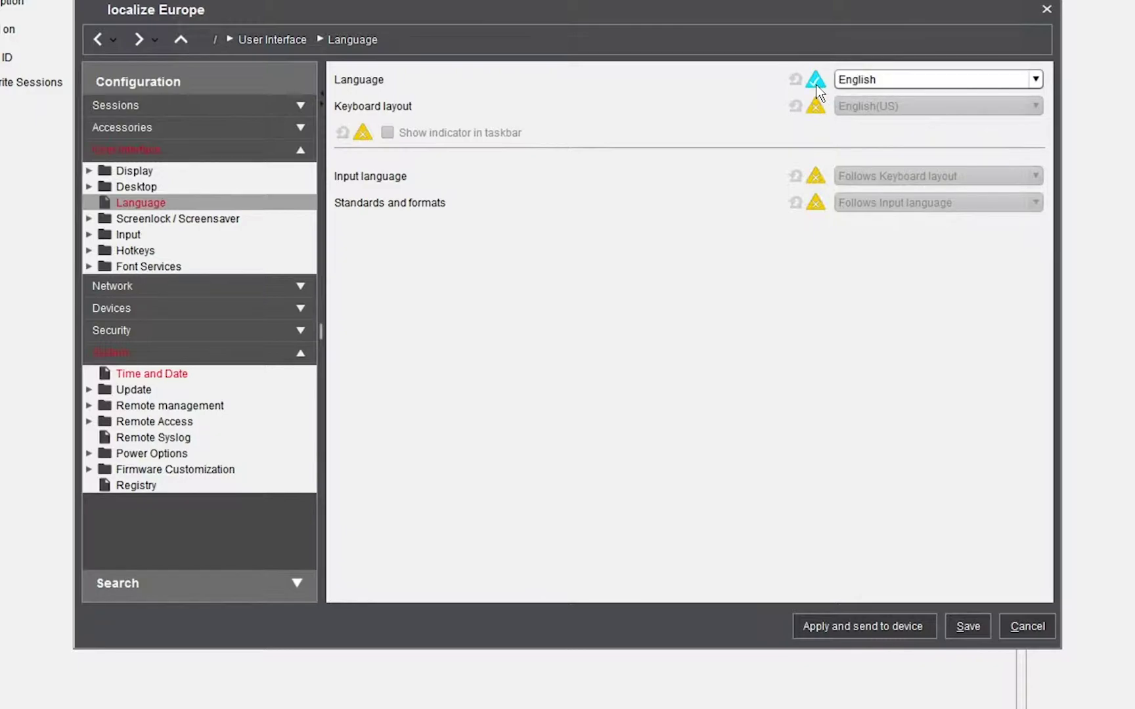
click(861, 87)
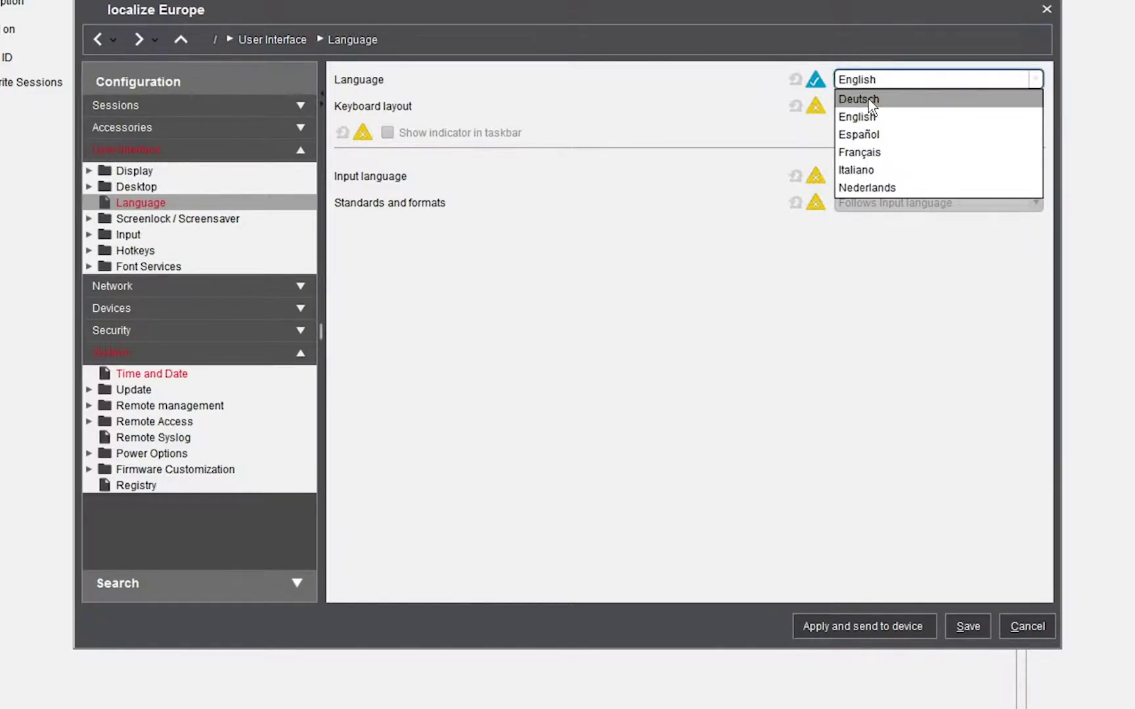
click(868, 98)
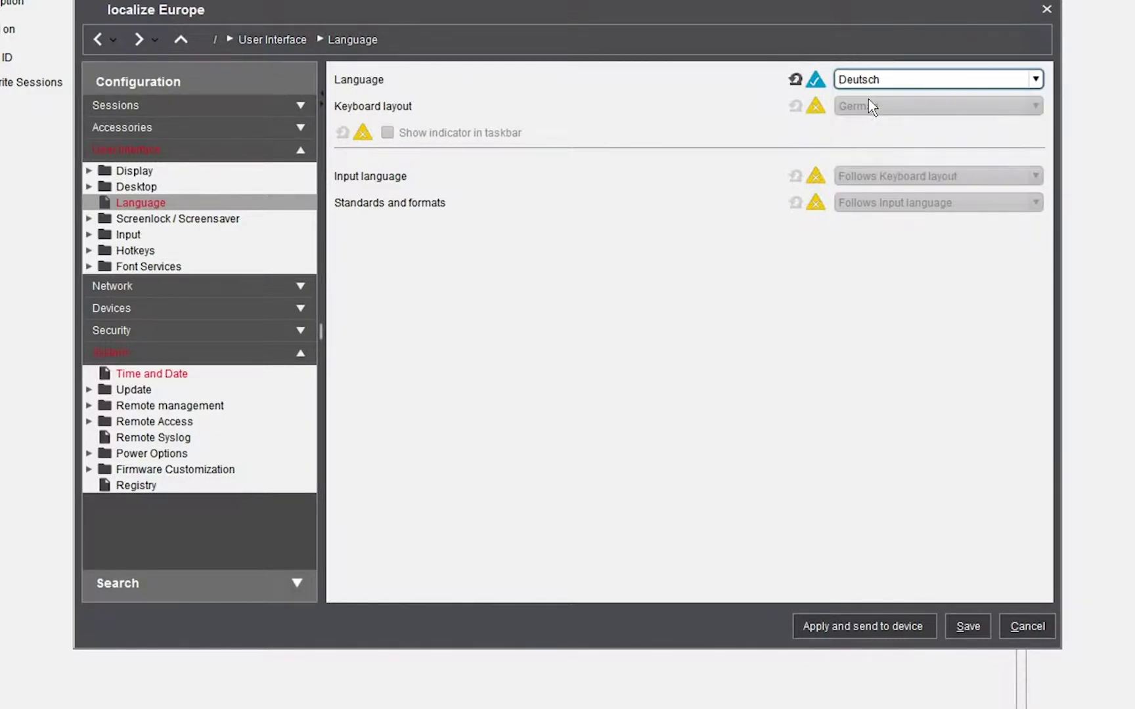
- Enforce the German keyboard layout with its taskbar indicator and save the profile
click(815, 112)
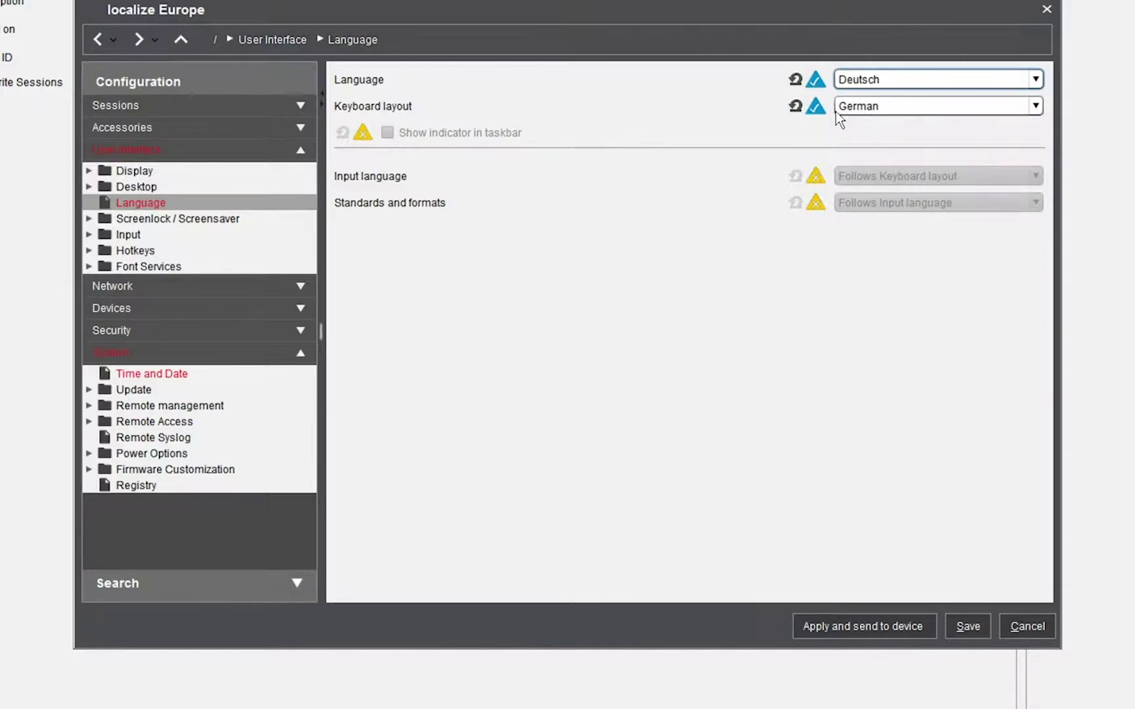
click(360, 136)
click(387, 134)
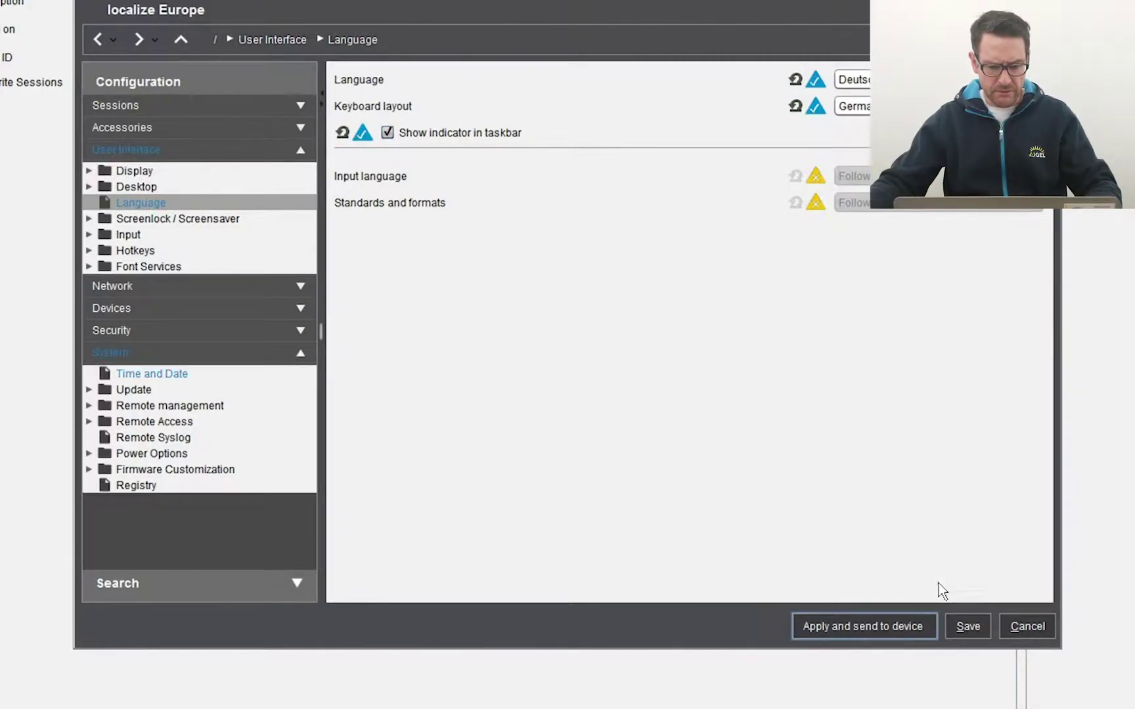
click(964, 625)
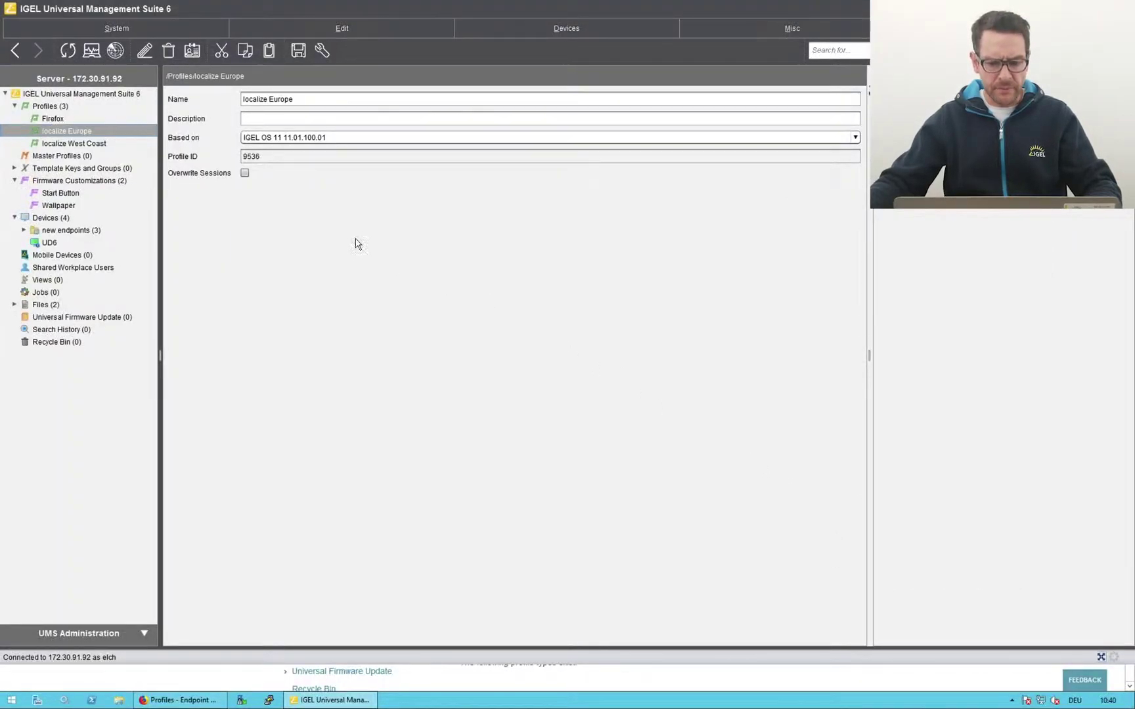
- Assign the localize Europe profile to the UD6 endpoint
click(54, 132)
click(49, 243)
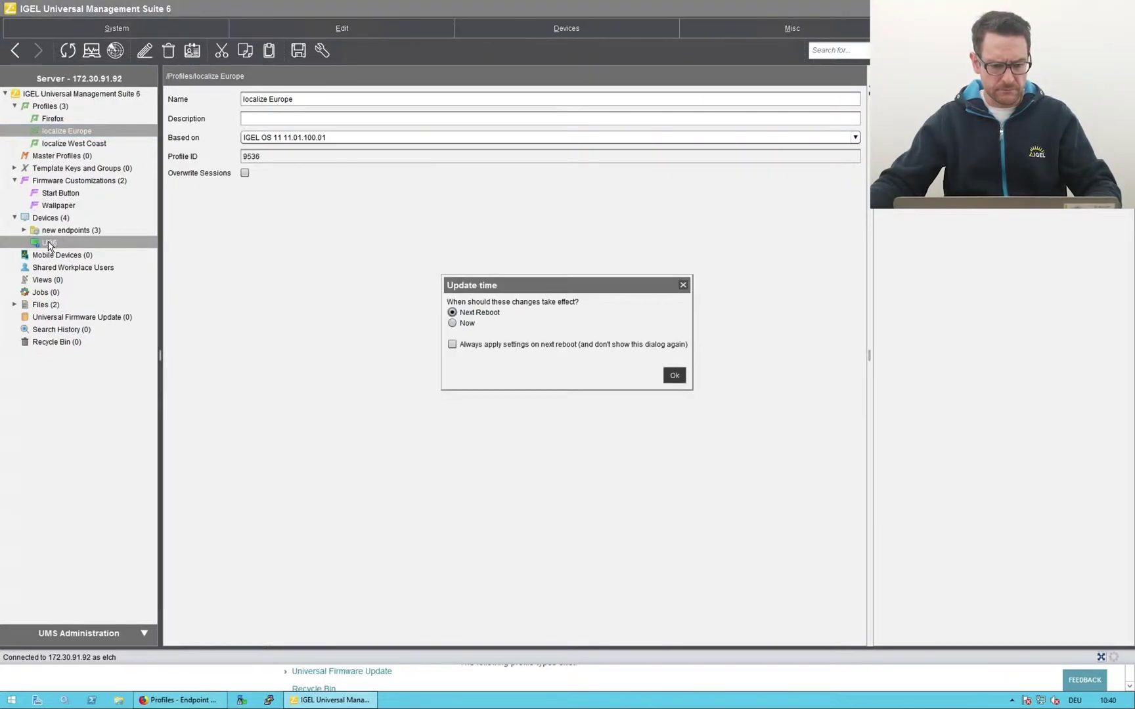
click(674, 375)
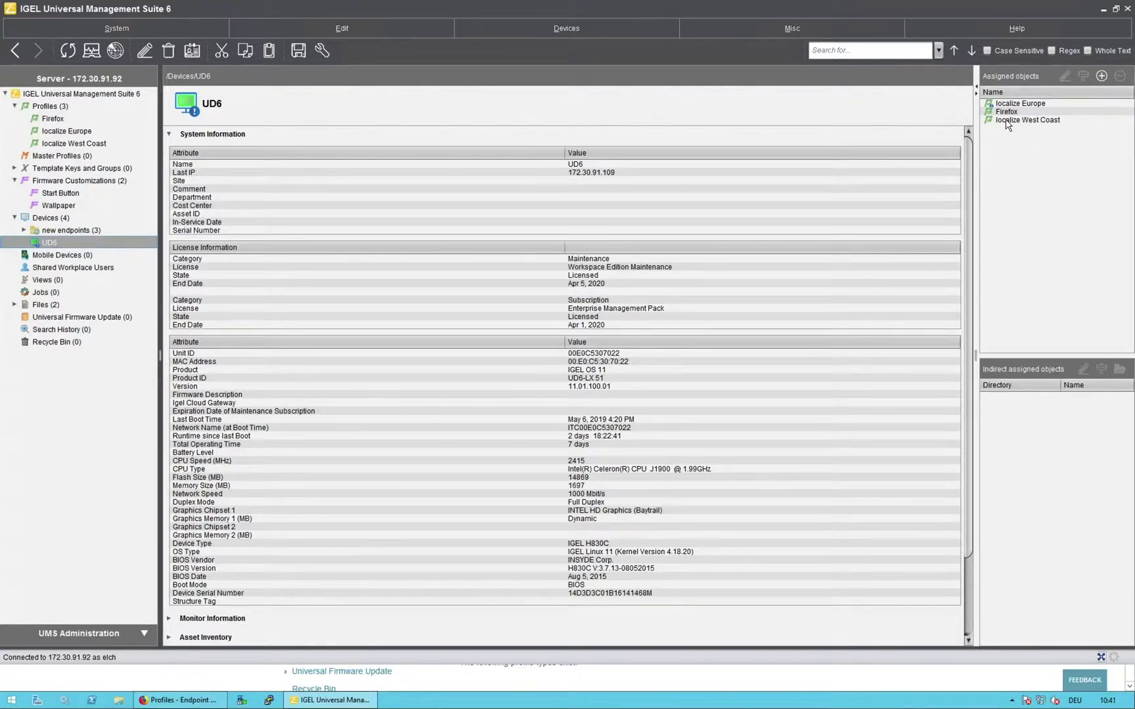
- Remove localize West Coast from UD6's assigned objects, applying the change Now
click(1008, 122)
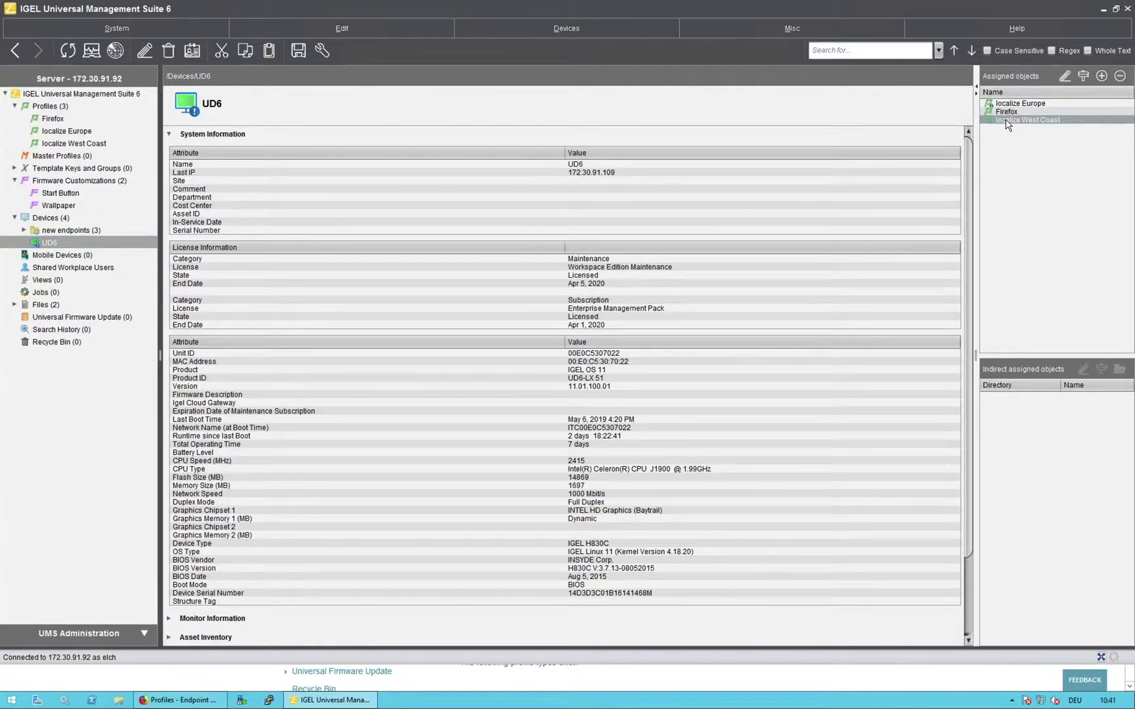
click(1119, 76)
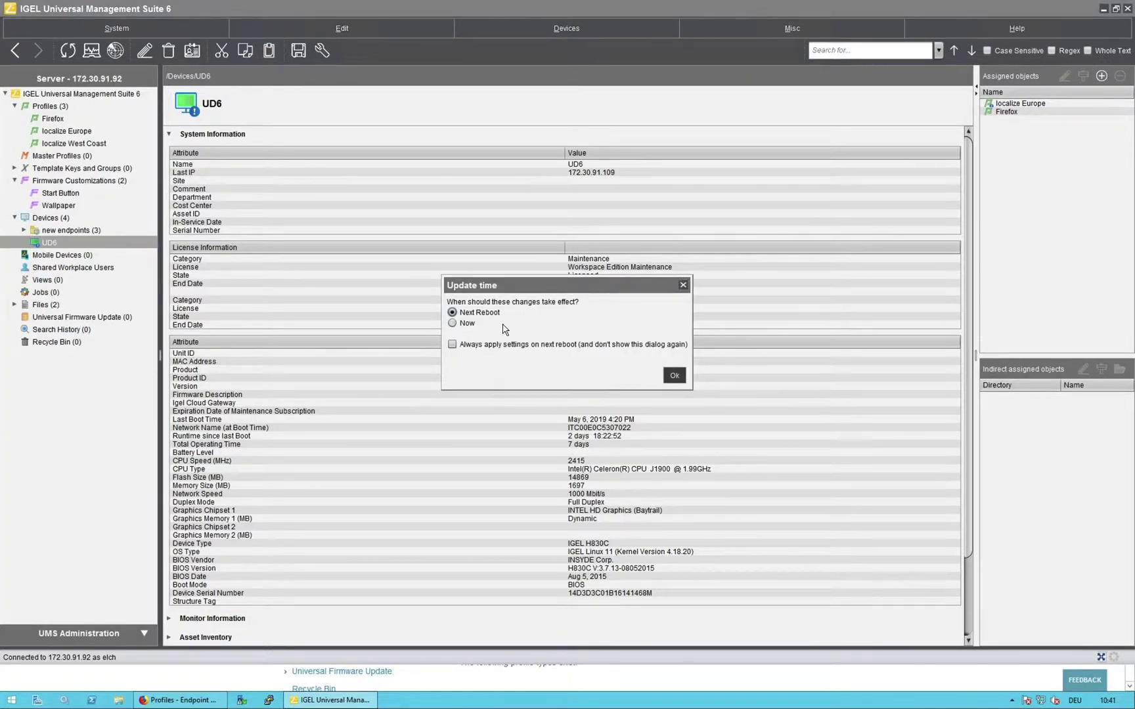
click(452, 323)
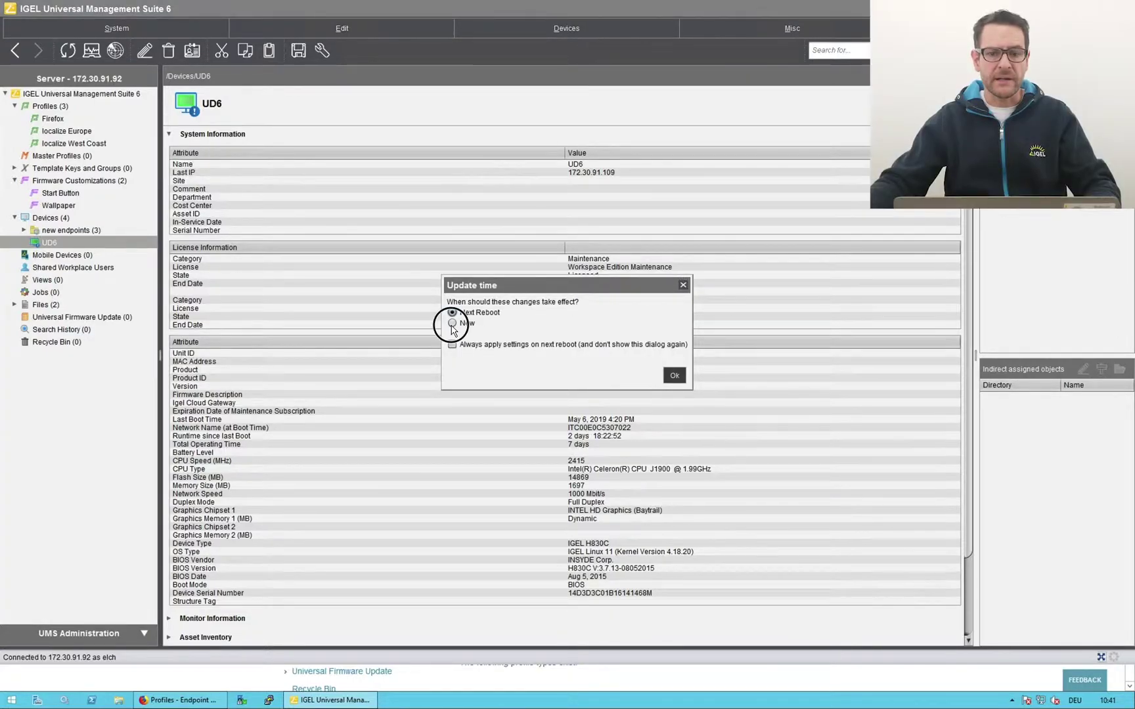
- Confirm the update and accept the changed system settings on the IGEL OS 11 device
click(673, 376)
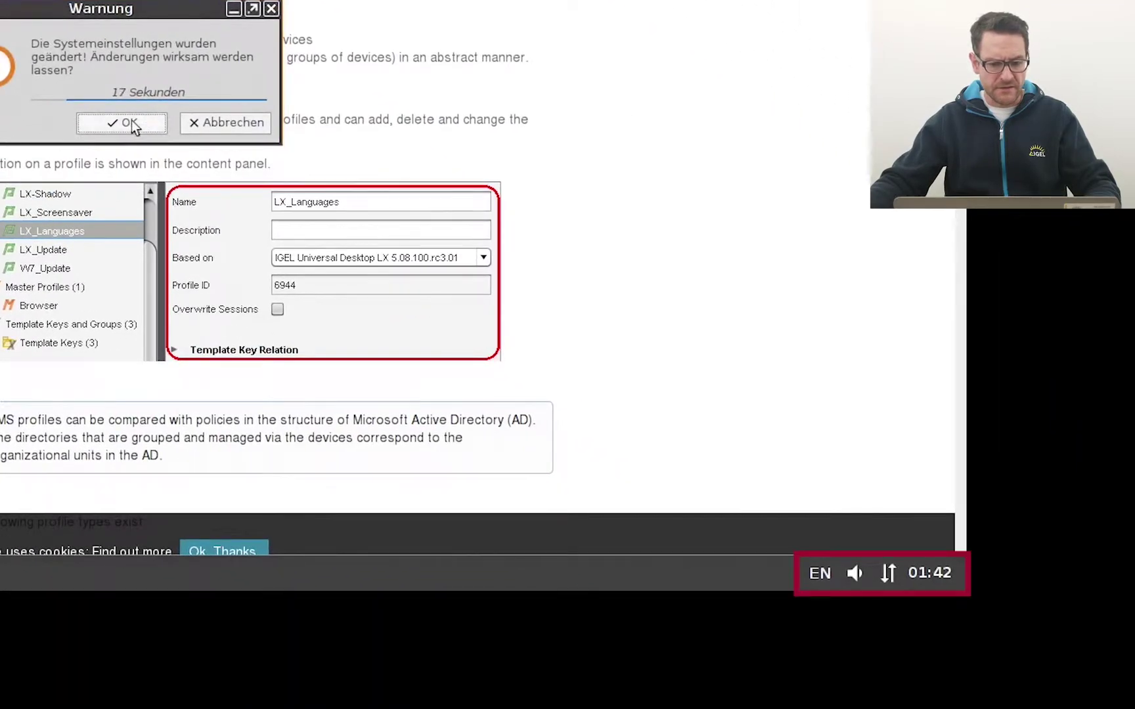
click(132, 124)
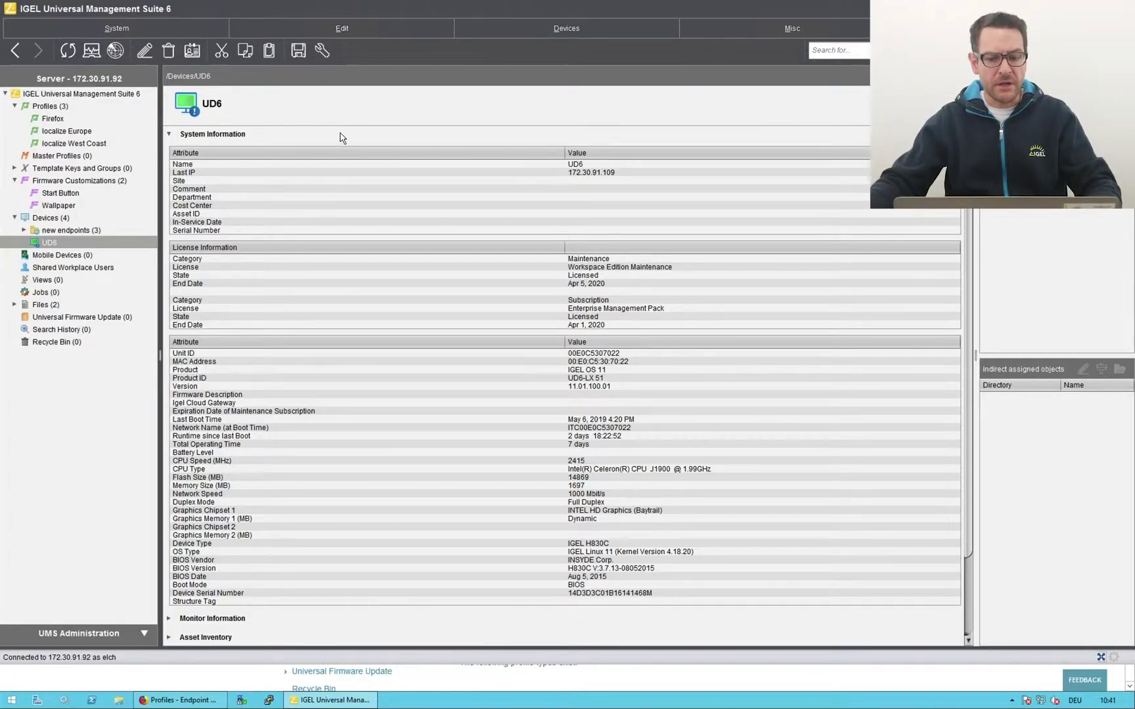
- Assign localize Europe to the new endpoints folder with update time Now
click(48, 121)
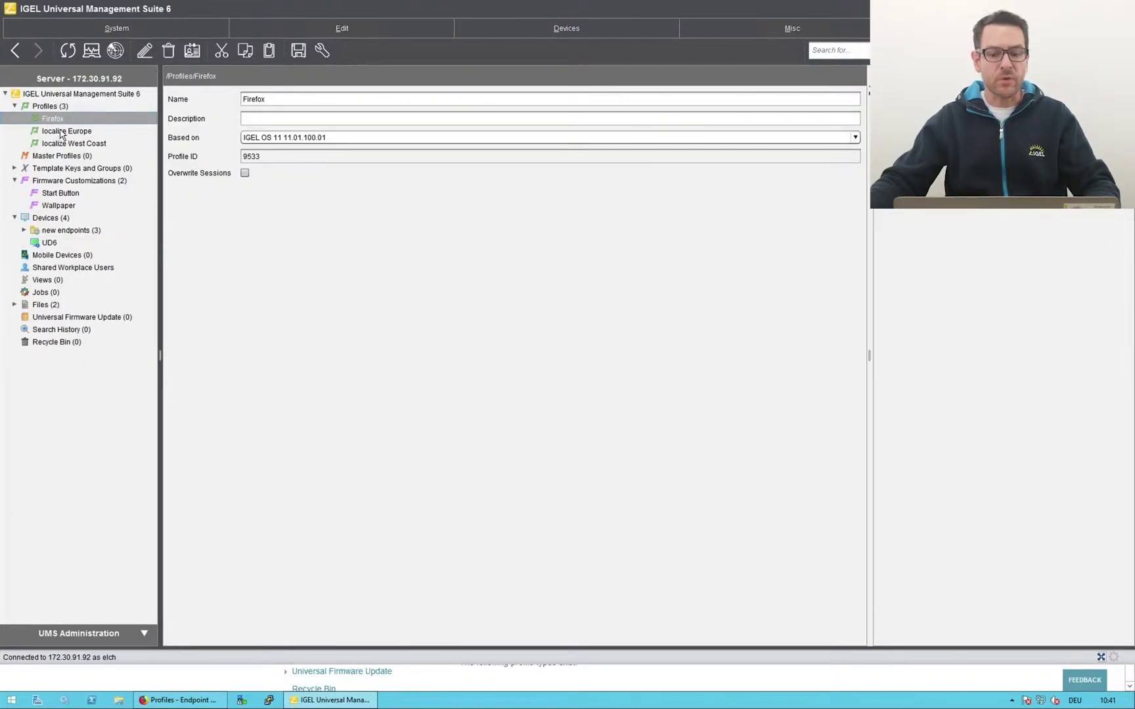
click(64, 134)
drag(63, 134, 88, 234)
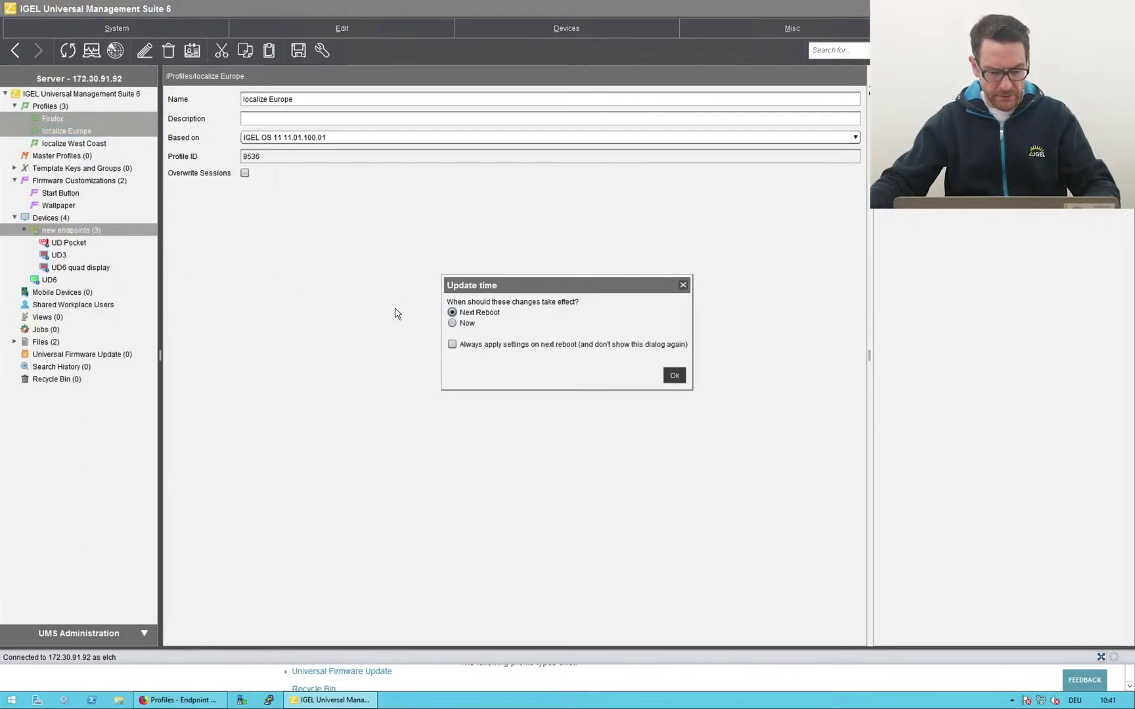
click(452, 324)
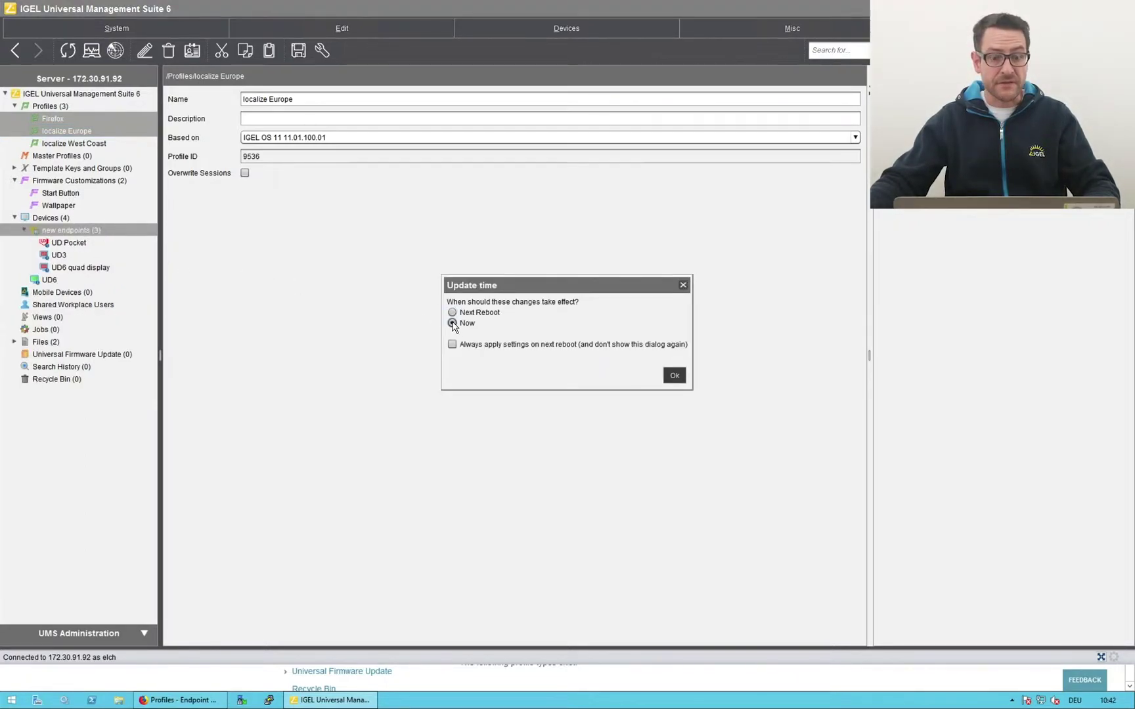
click(673, 374)
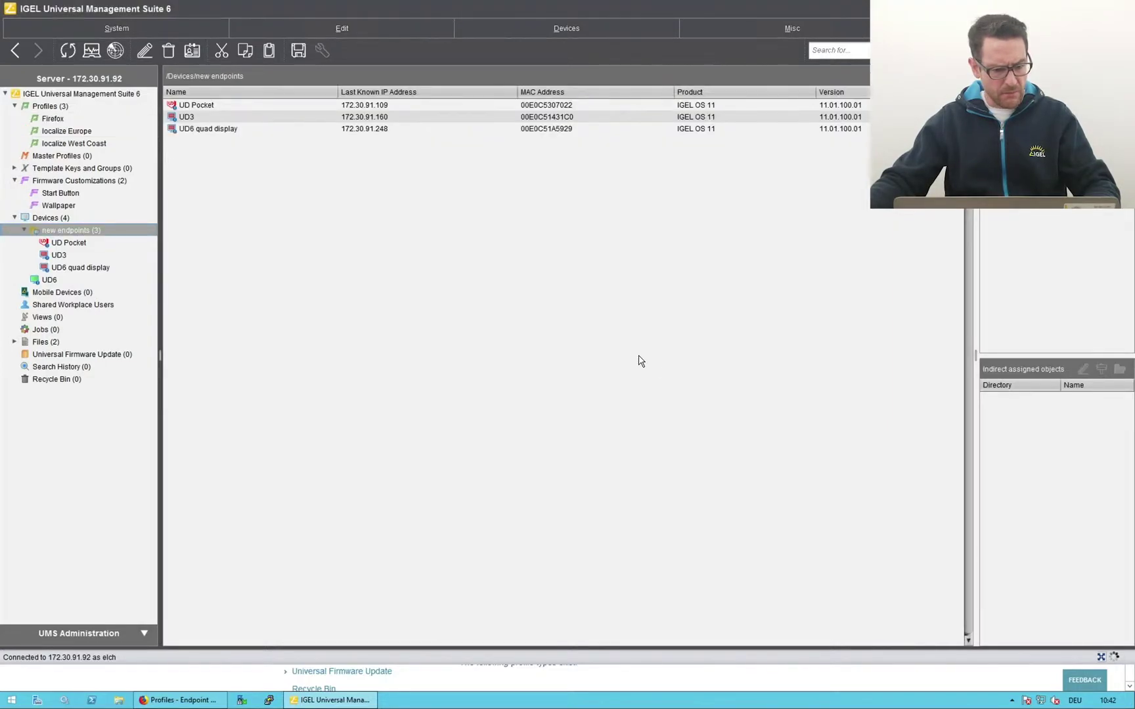
click(56, 244)
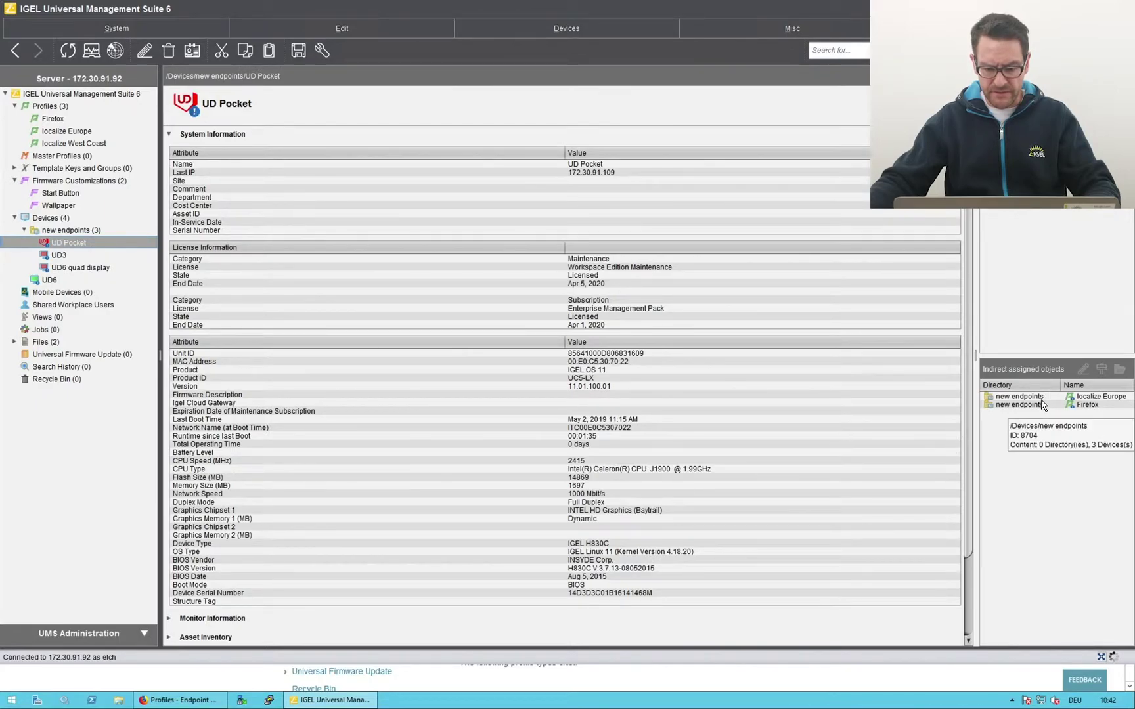
click(49, 255)
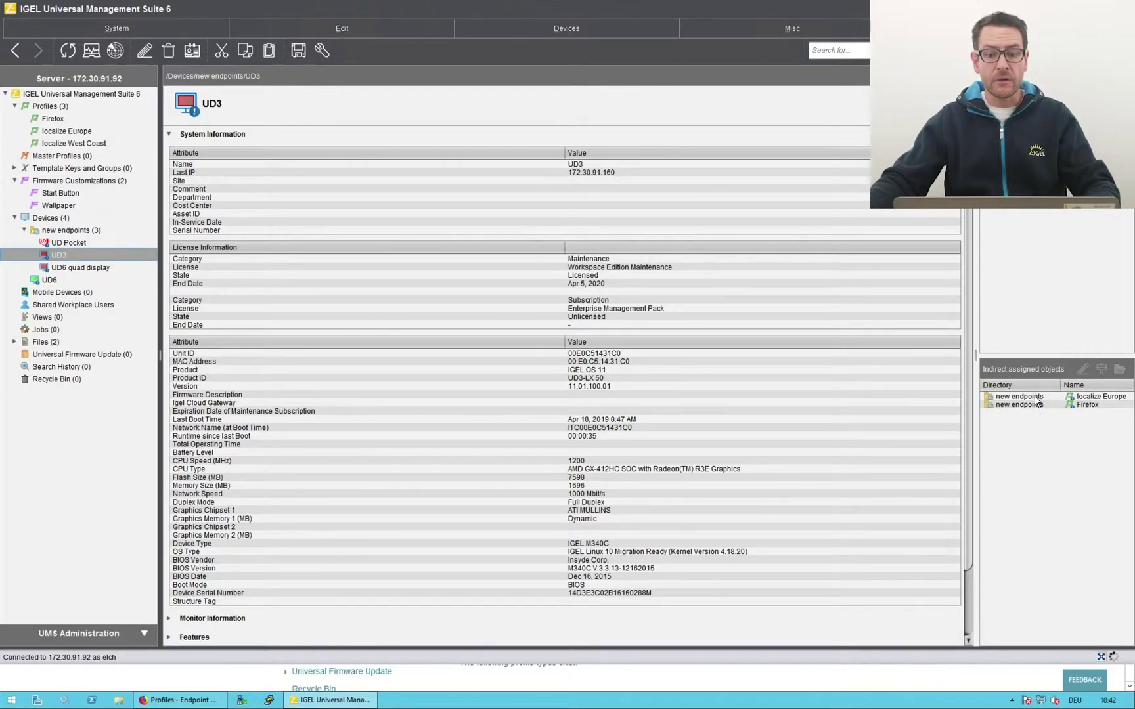
click(53, 230)
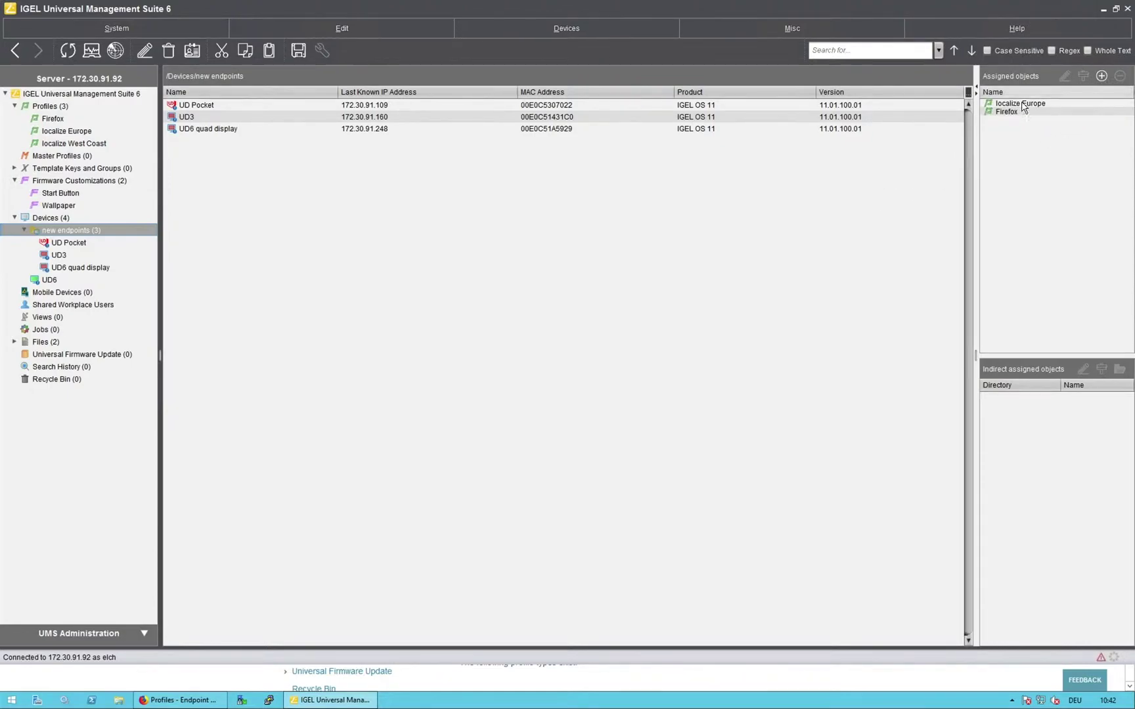
- Remove localize Europe and Firefox from new endpoints Now, then check UD Pocket
click(1009, 103)
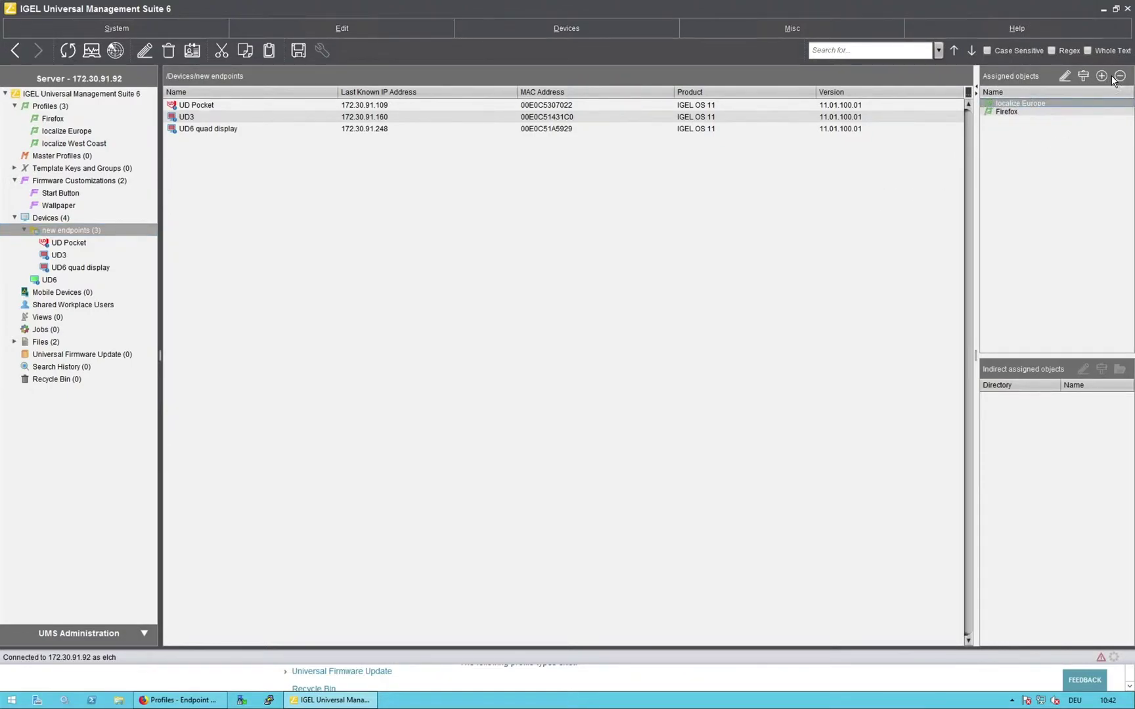
key(shift+Down)
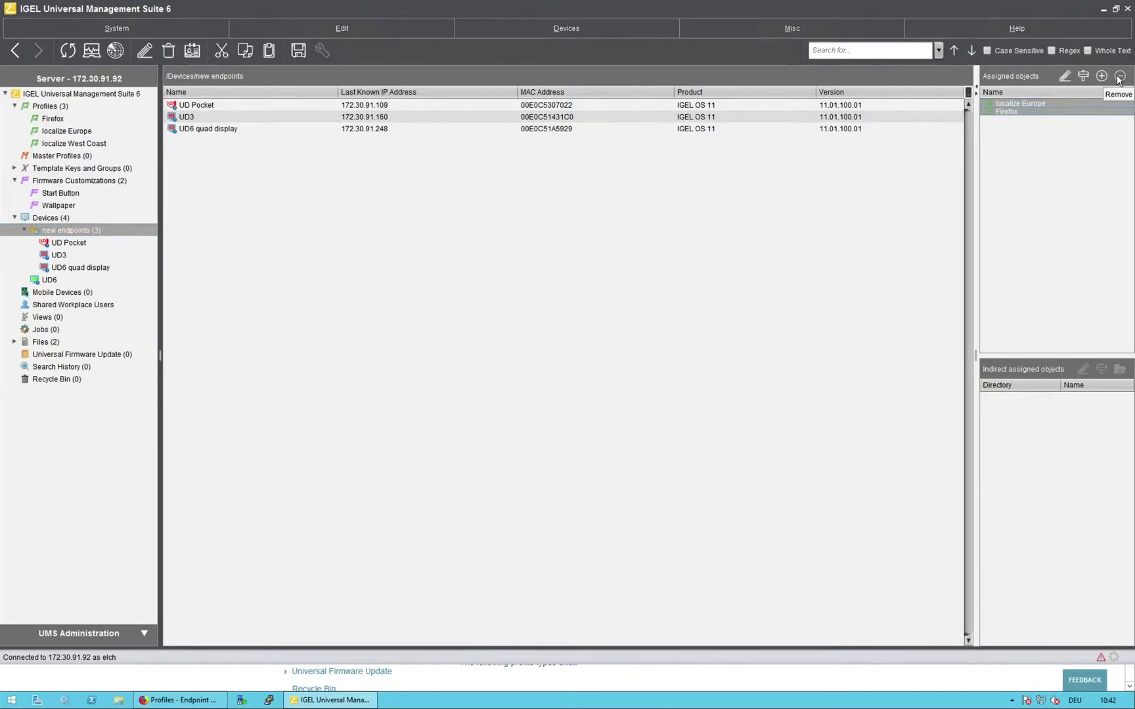
click(1119, 76)
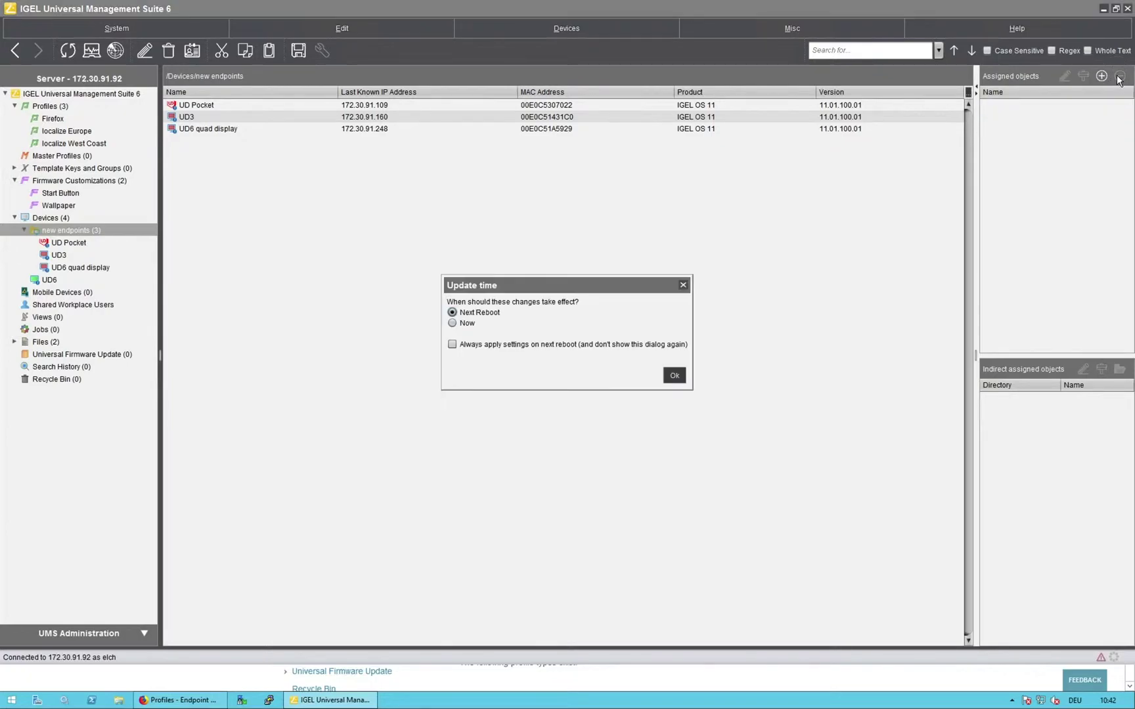
click(452, 323)
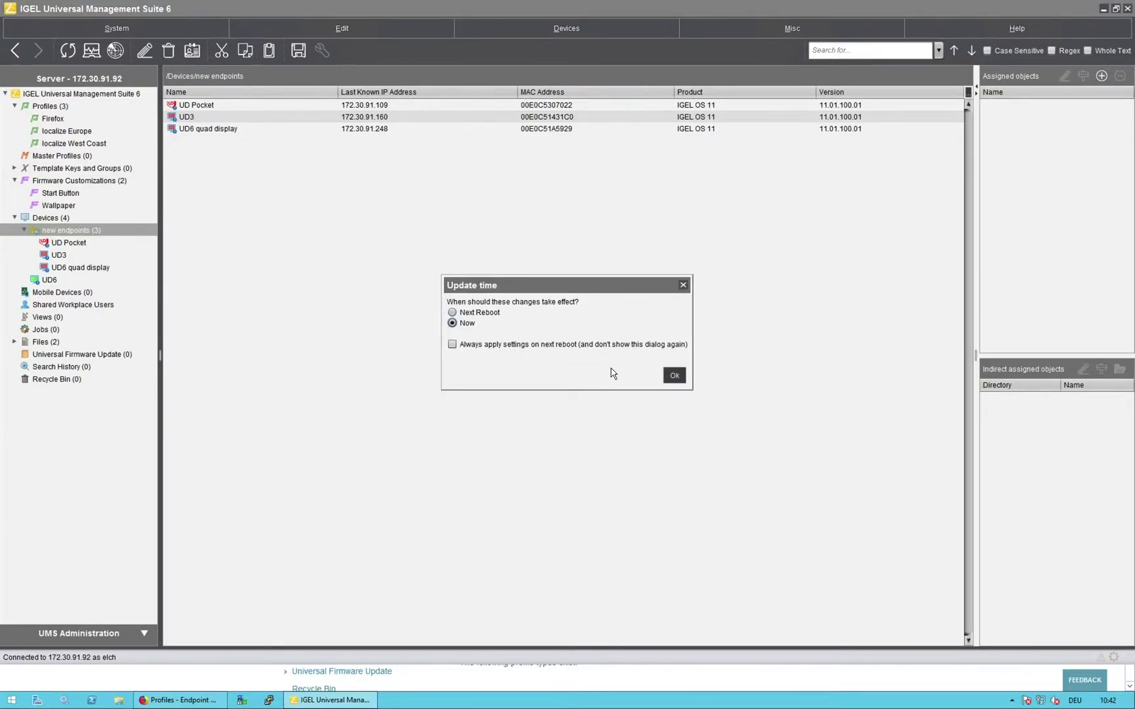
click(673, 377)
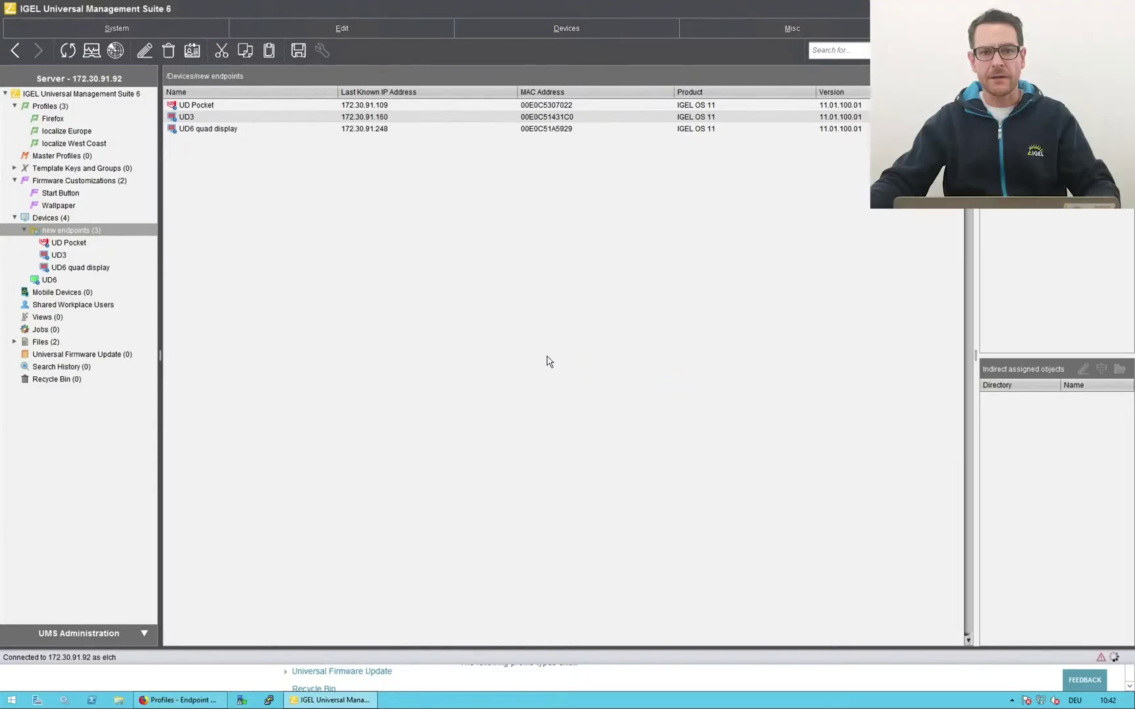
click(53, 243)
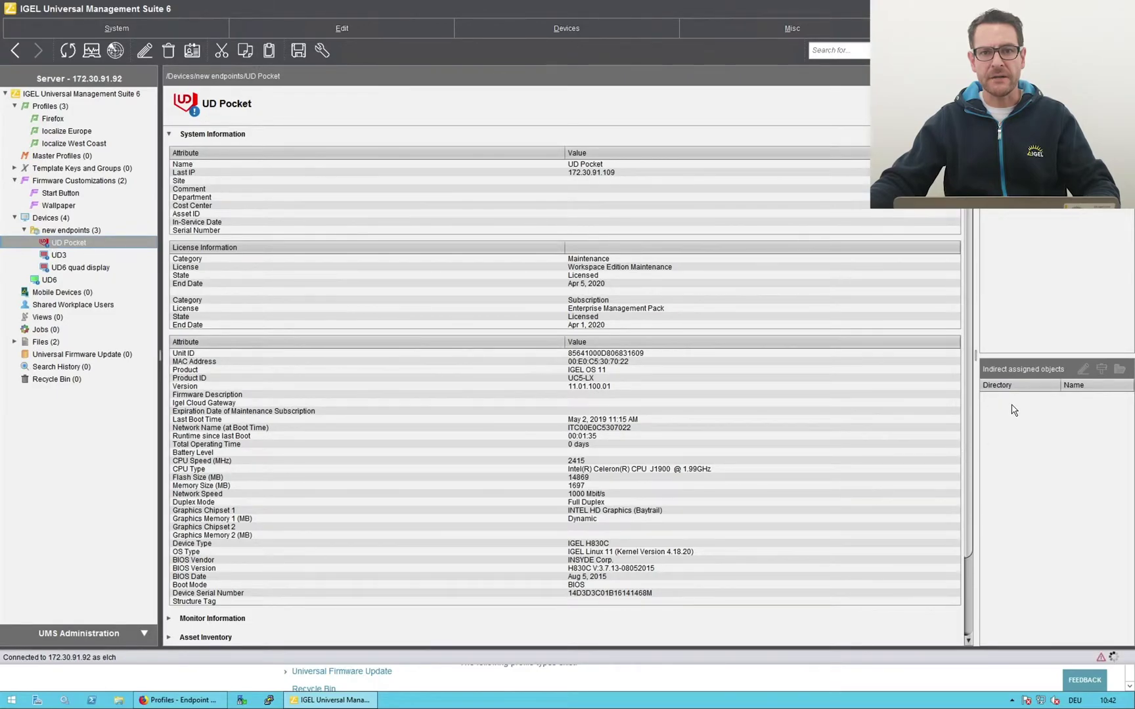